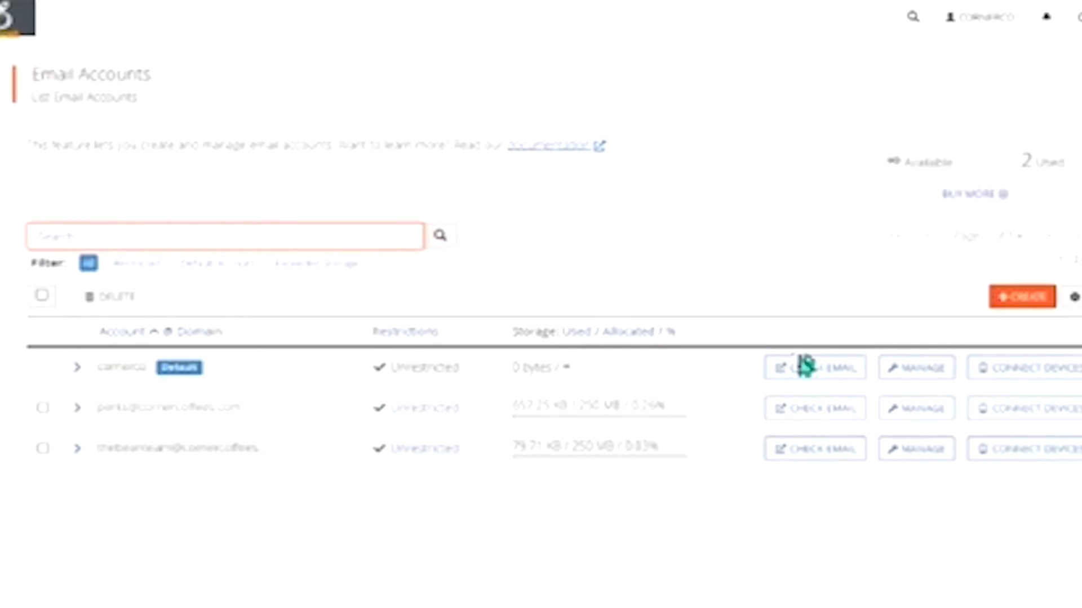
# - Open the third account's mail client setup page and highlight the manual settings heading and the iPhone/iPad/iPod mention
pyautogui.click(843, 457)
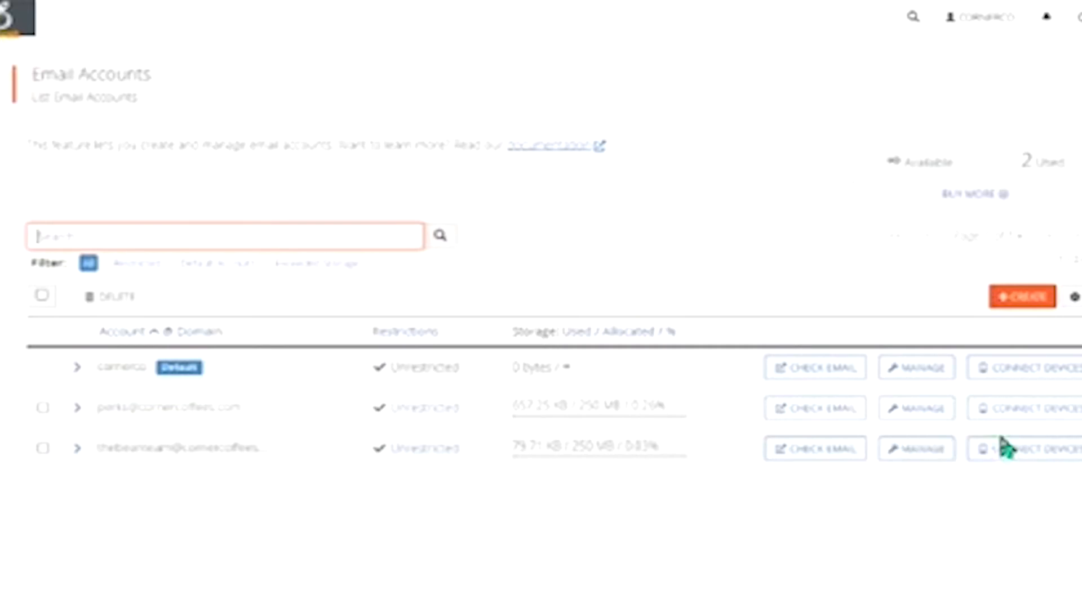
pyautogui.click(985, 445)
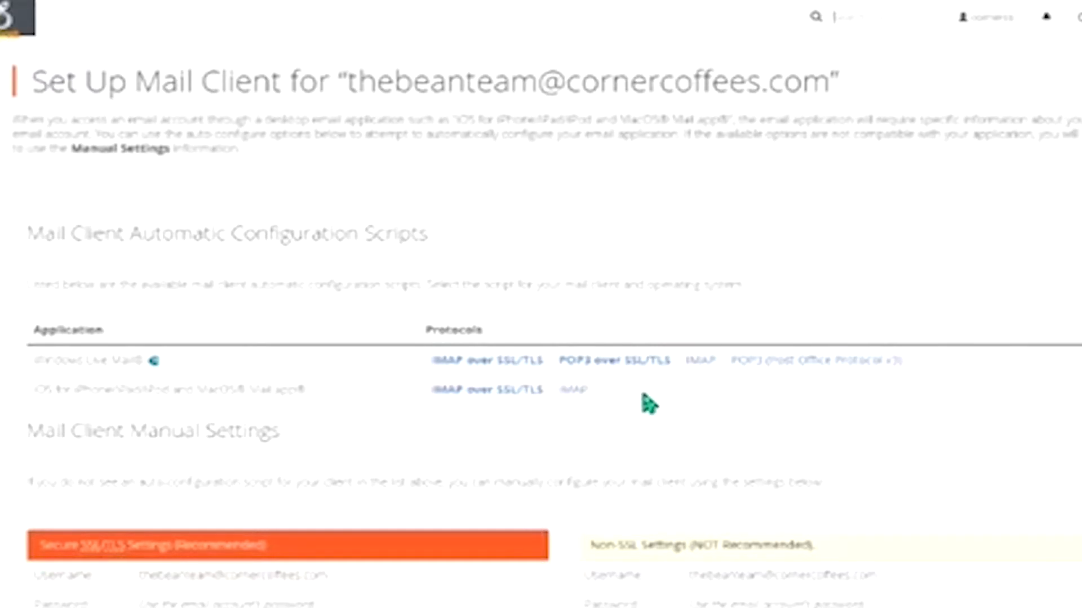
pyautogui.scroll(-3, 522, 435)
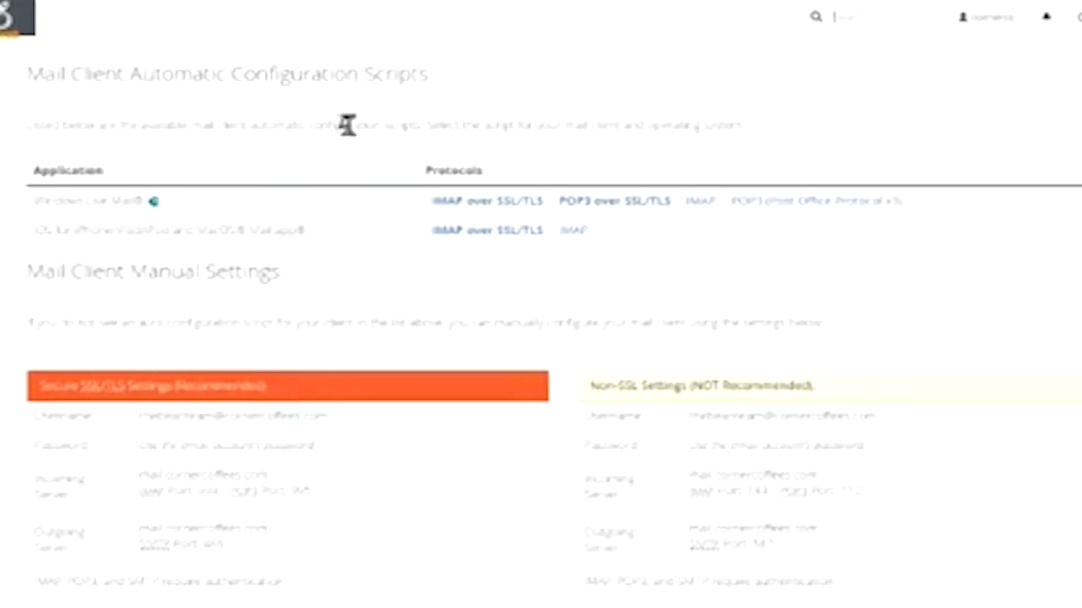
pyautogui.moveTo(46, 272); pyautogui.dragTo(275, 279)
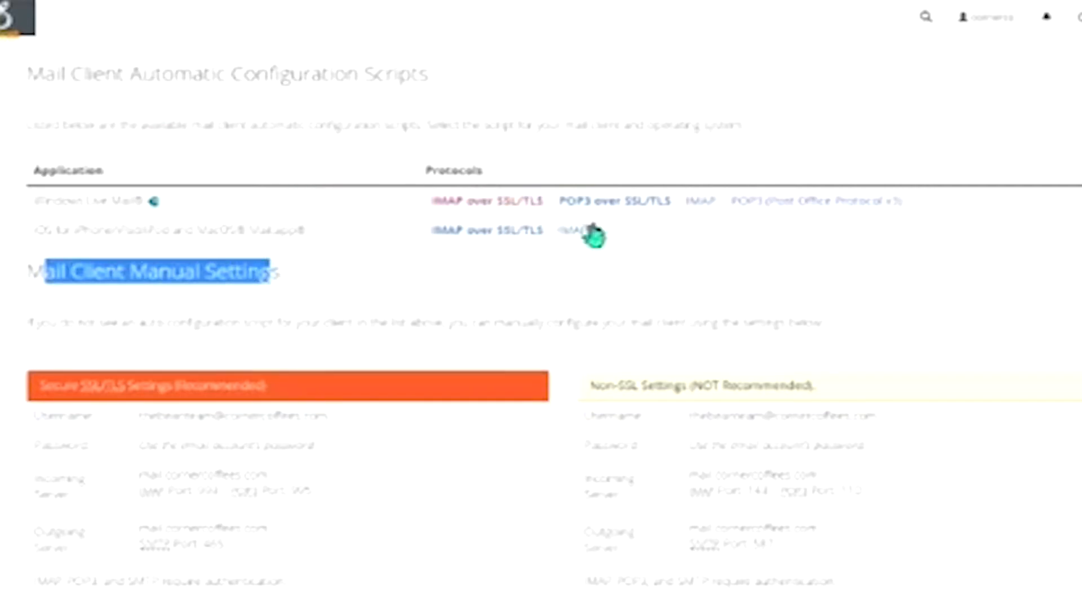
pyautogui.scroll(3, 563, 243)
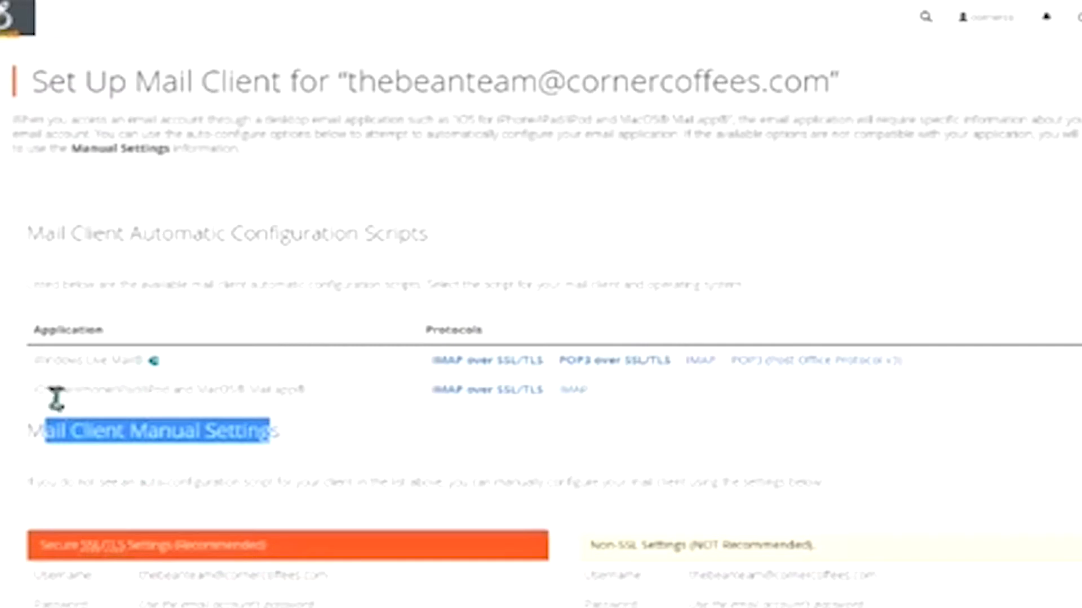
pyautogui.moveTo(60, 389); pyautogui.dragTo(172, 389)
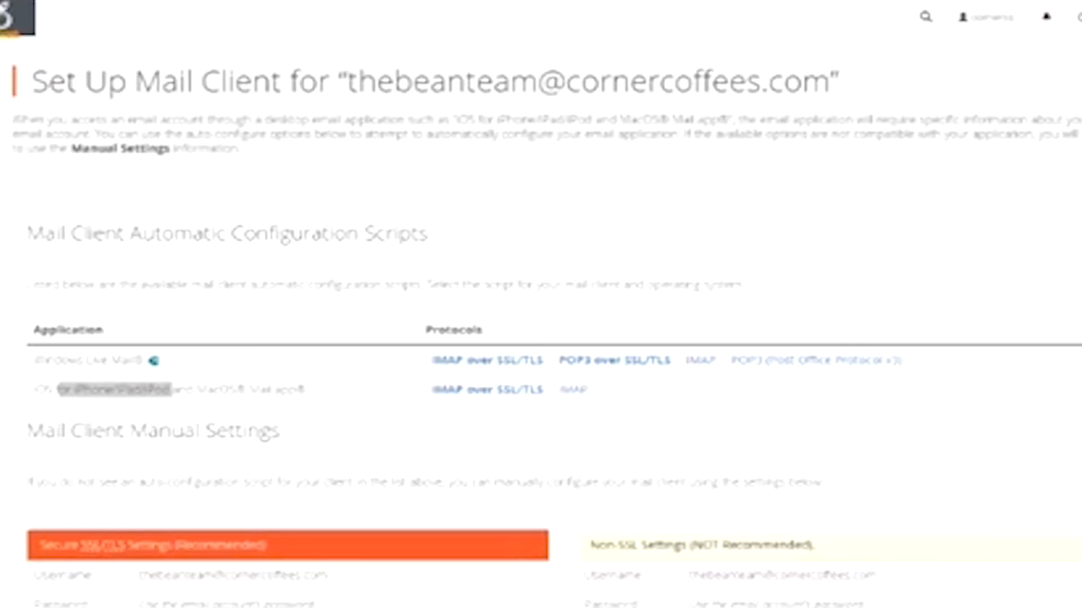
# - Highlight the secure SSL/TLS settings heading and its username in the manual settings
pyautogui.scroll(-5, 430, 507)
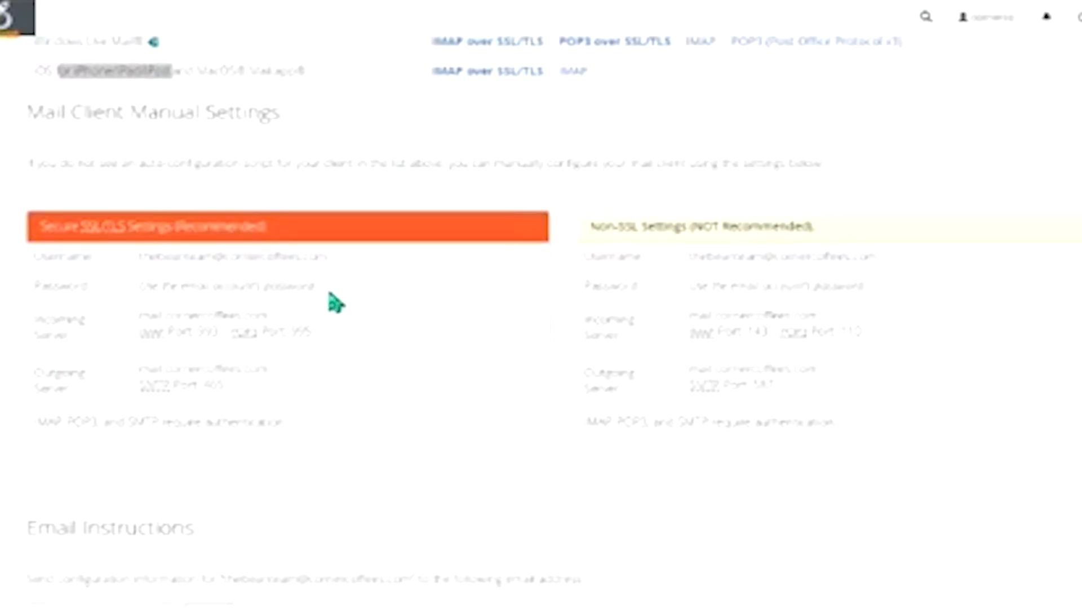
pyautogui.moveTo(140, 256); pyautogui.dragTo(184, 257)
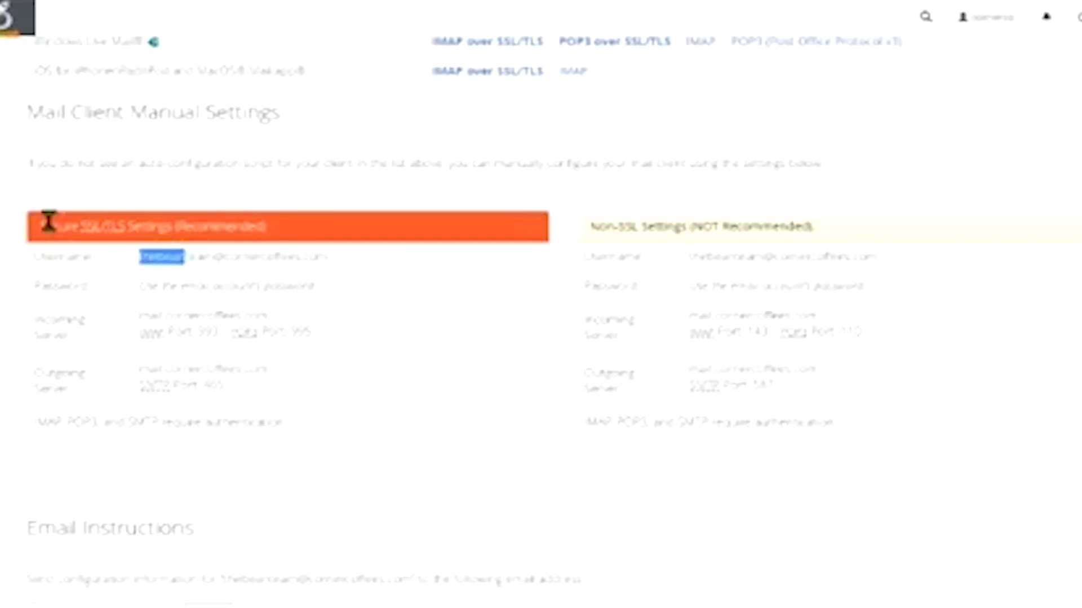
pyautogui.moveTo(45, 225); pyautogui.dragTo(278, 229)
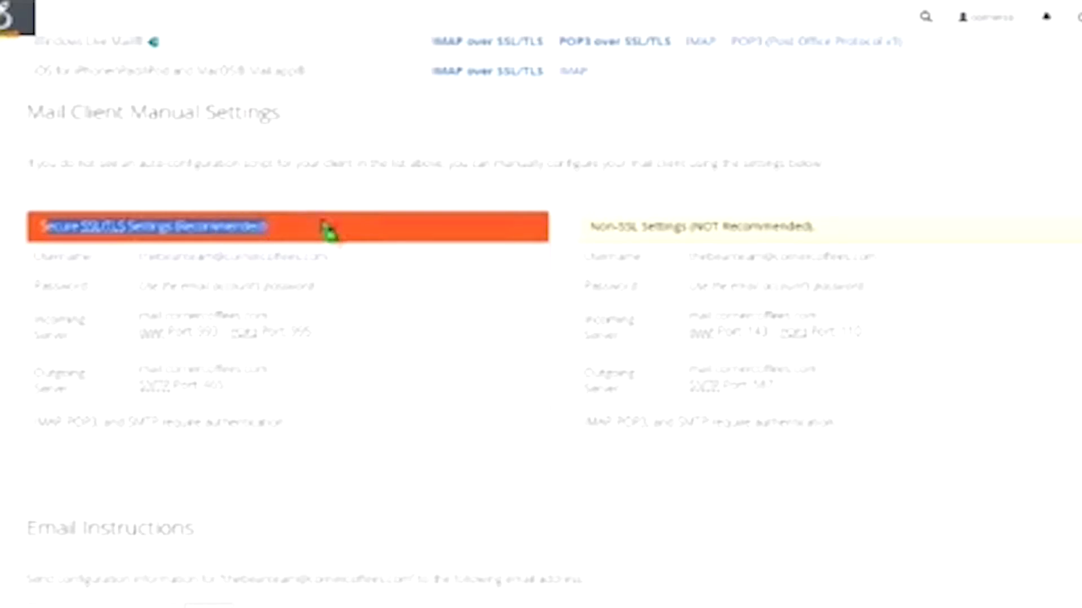
pyautogui.scroll(-3, 355, 226)
pyautogui.scroll(2, 401, 248)
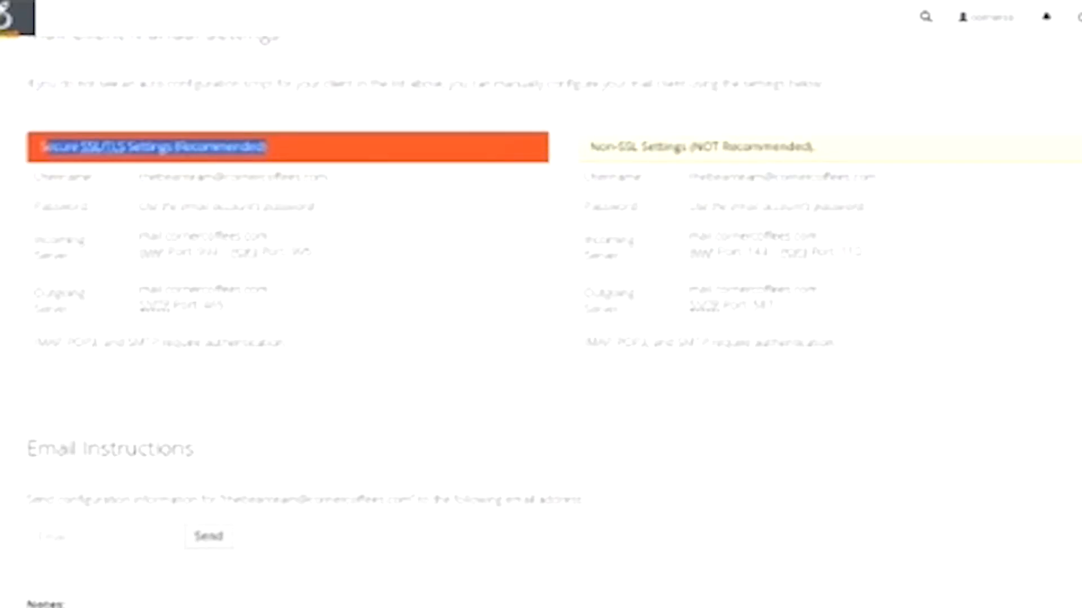
pyautogui.scroll(7, 713, 453)
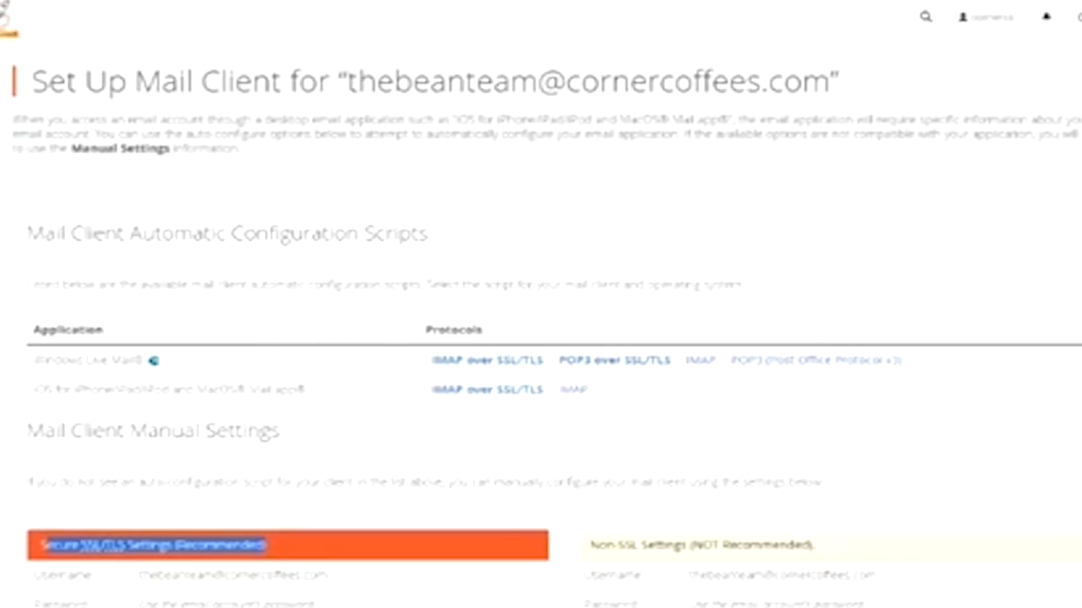
# - Return to cPanel home, open Email Accounts, and launch webmail for the third mailbox
pyautogui.click(8, 14)
pyautogui.scroll(-15, 338, 382)
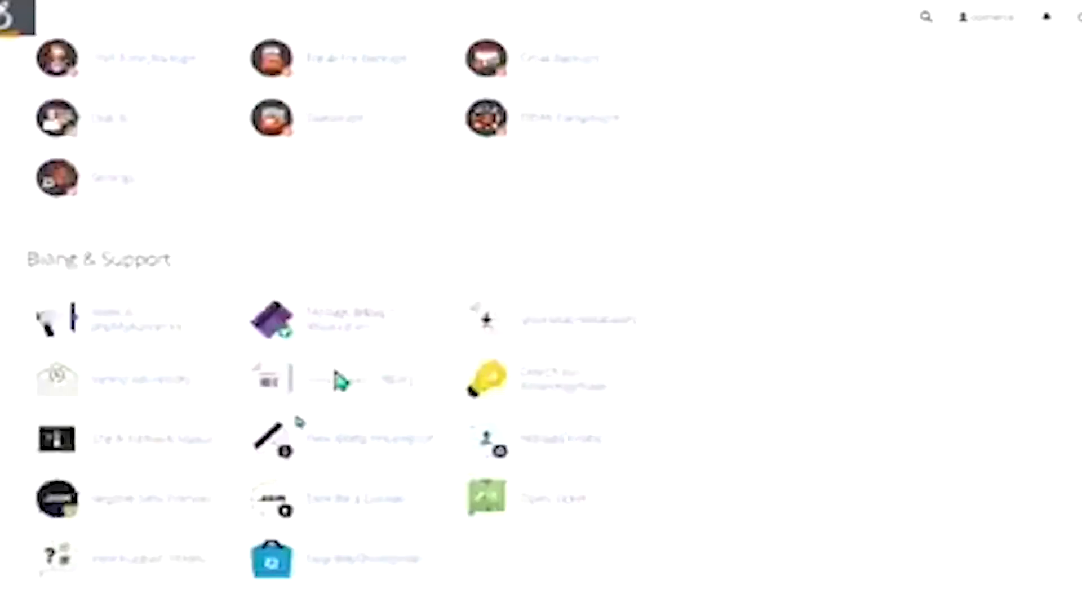
pyautogui.scroll(-10, 310, 393)
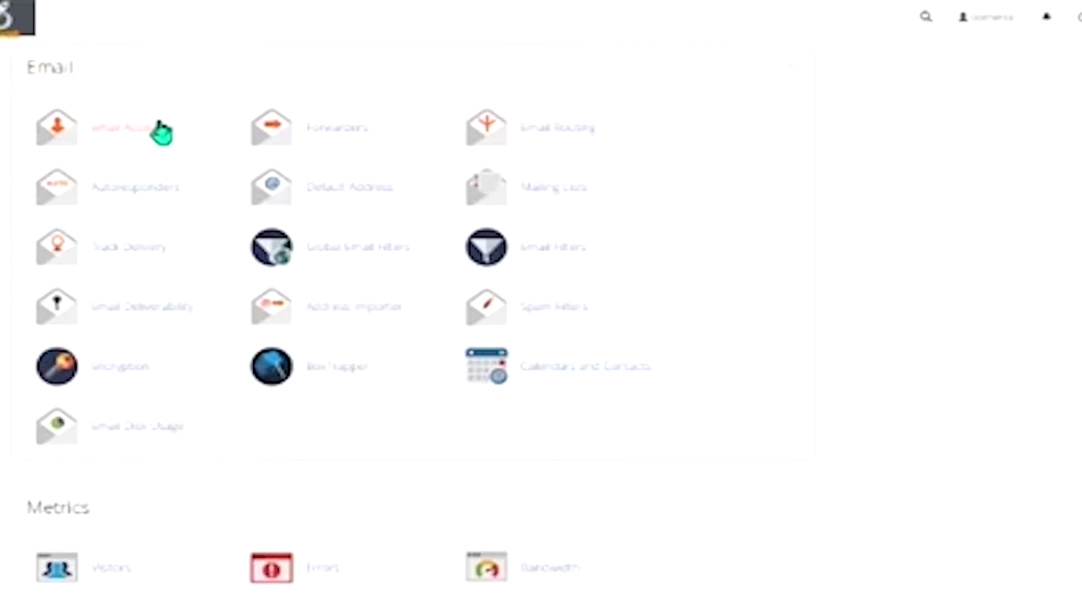
pyautogui.click(110, 135)
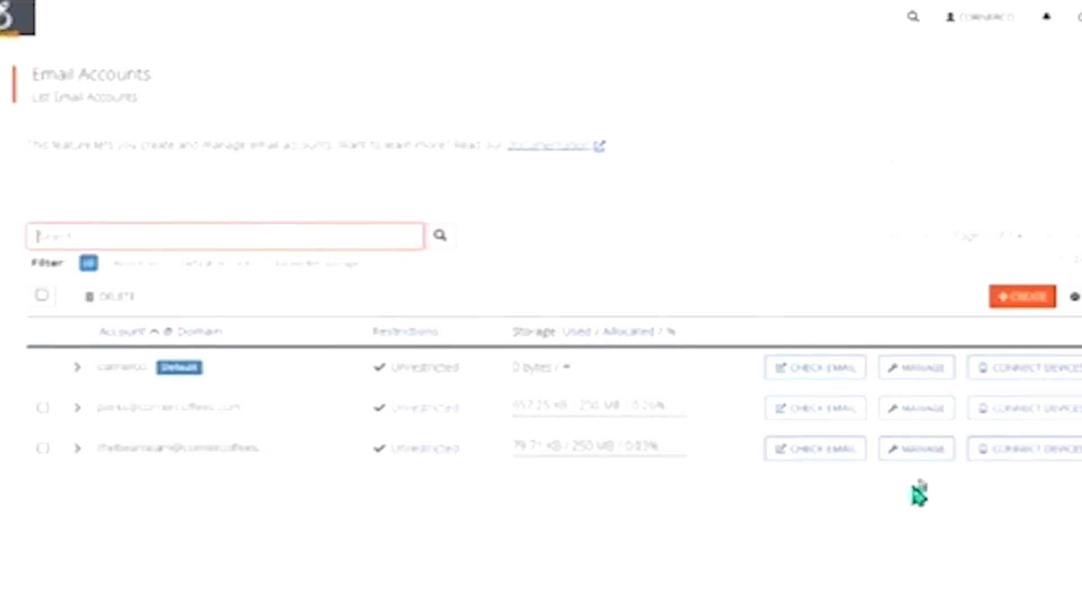
pyautogui.click(805, 451)
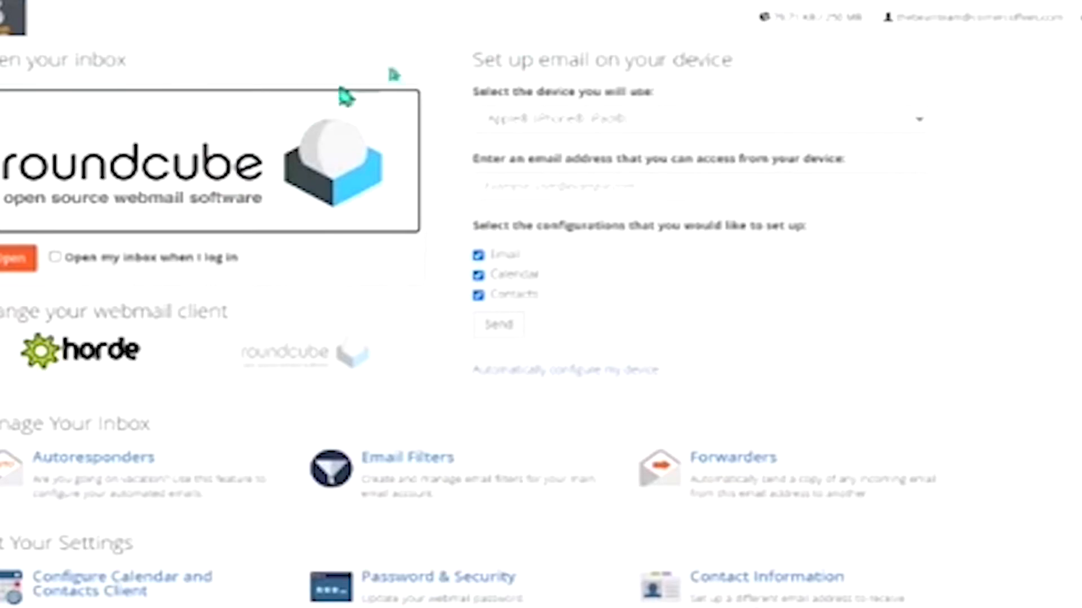
# - View the mailbox's inbox in Roundcube, then go back to cPanel's Email Accounts list
pyautogui.click(344, 97)
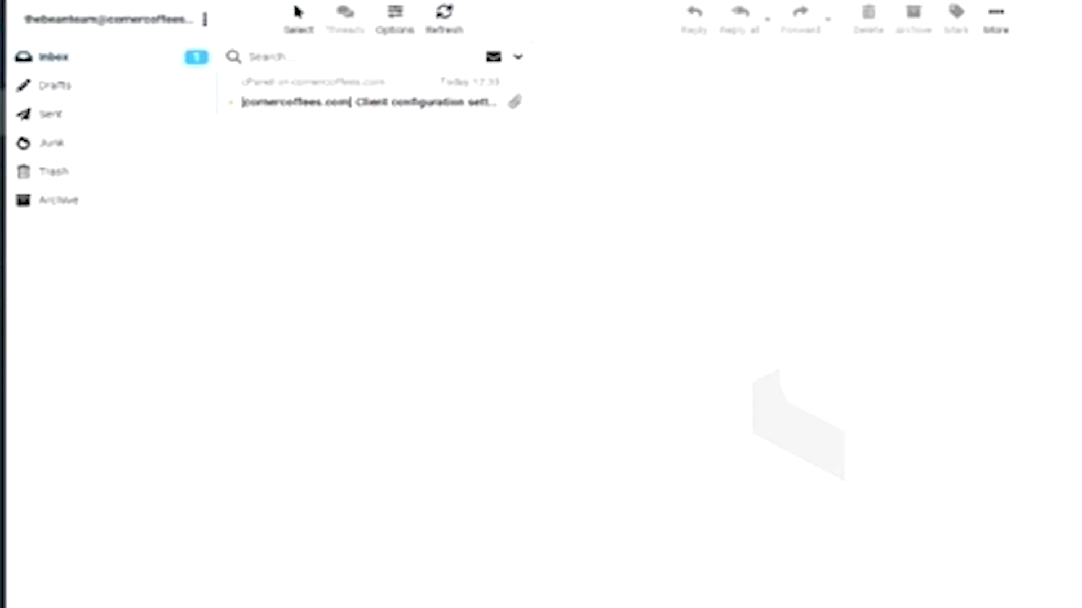
pyautogui.click(298, 14)
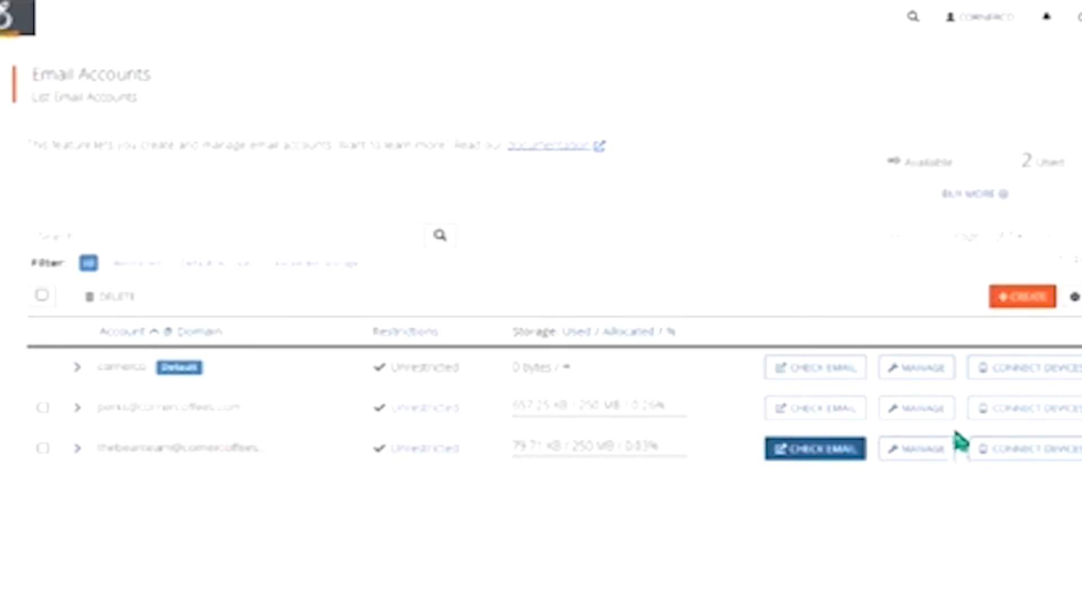
# - Open Connect Devices for the third account and scroll to the Mail Client Manual Settings
pyautogui.click(1042, 451)
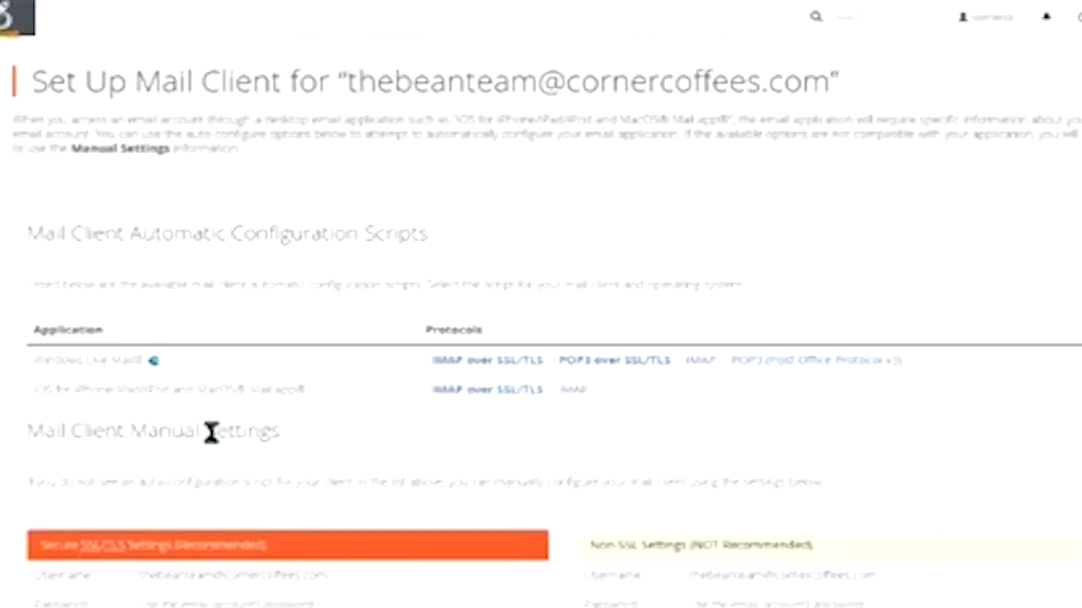
pyautogui.scroll(-2, 348, 407)
pyautogui.scroll(-2, 347, 406)
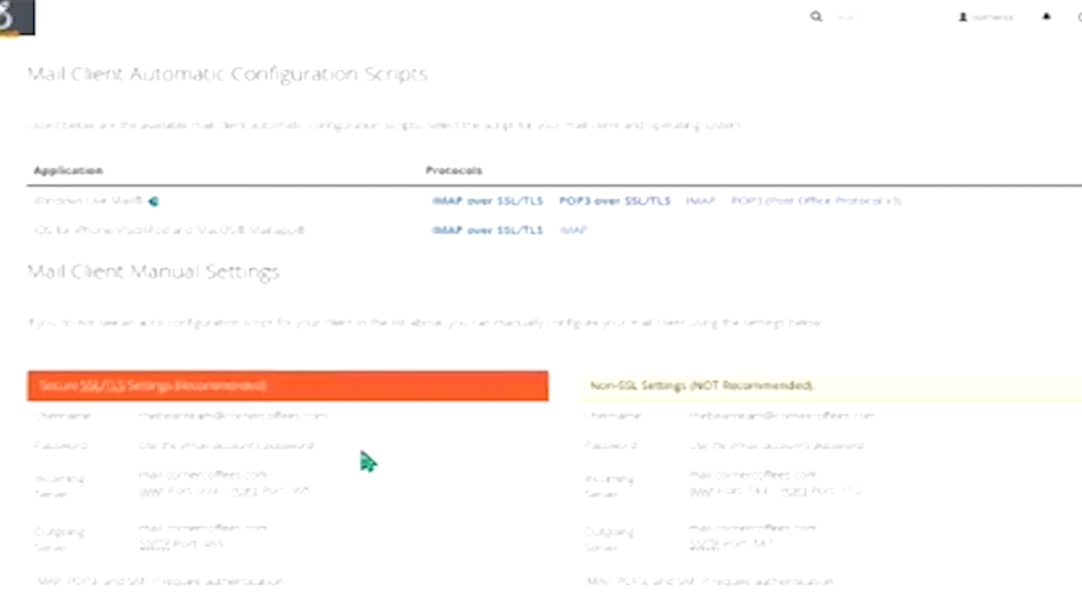
# - Highlight 'Secure' and '(Recommended)' in the Secure SSL/TLS Settings header
pyautogui.scroll(-1, 368, 462)
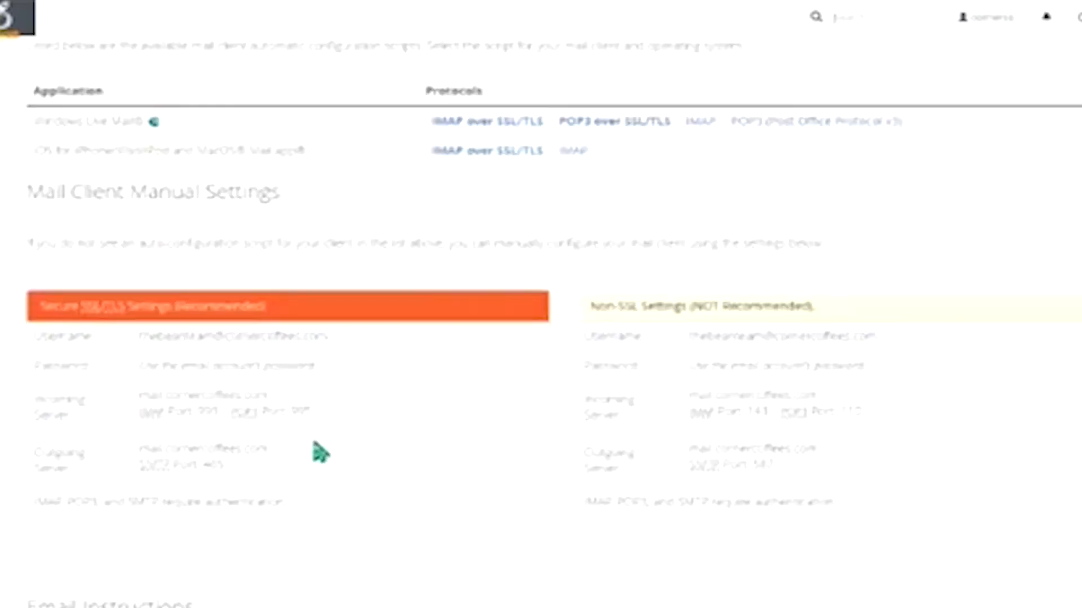
pyautogui.doubleClick(61, 307)
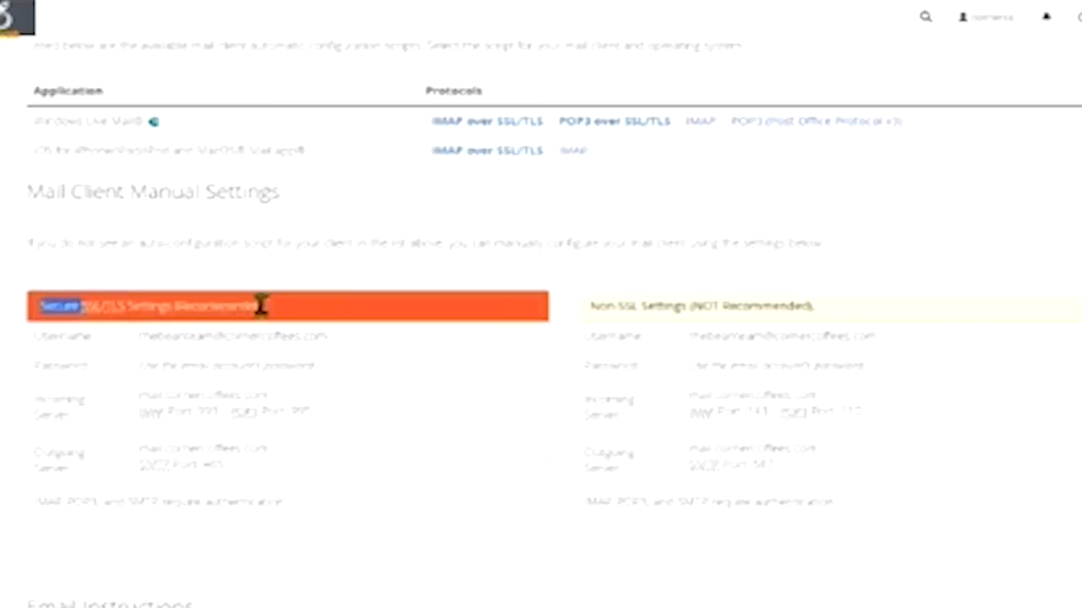
pyautogui.moveTo(263, 306); pyautogui.dragTo(193, 308)
pyautogui.moveTo(276, 314); pyautogui.dragTo(161, 310)
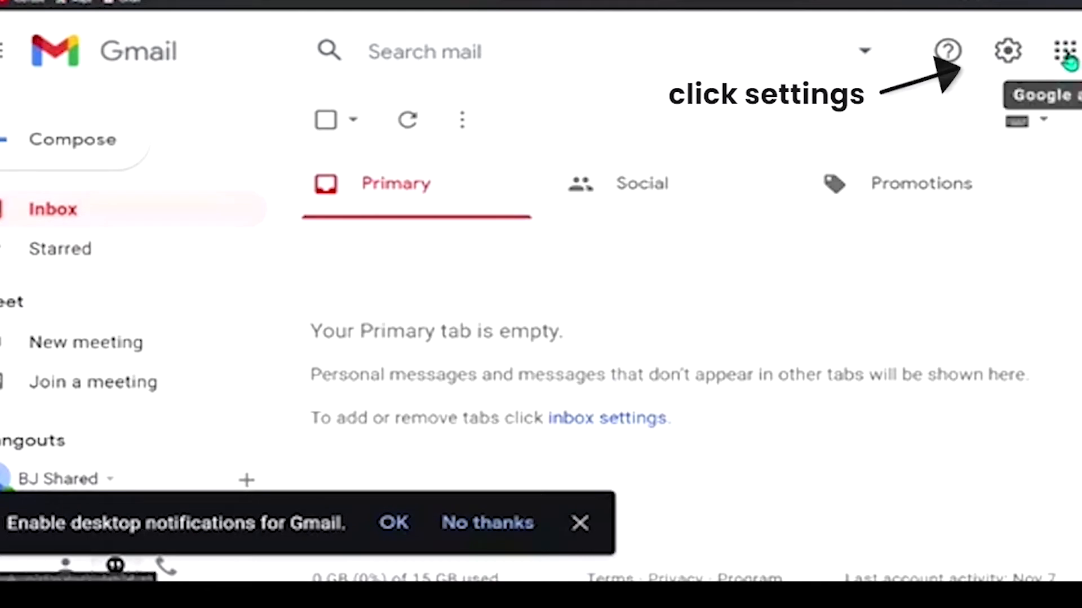
# - Open Gmail's full settings on Accounts and Import, scrolled to the check-mail-from-other-accounts options
pyautogui.click(1009, 57)
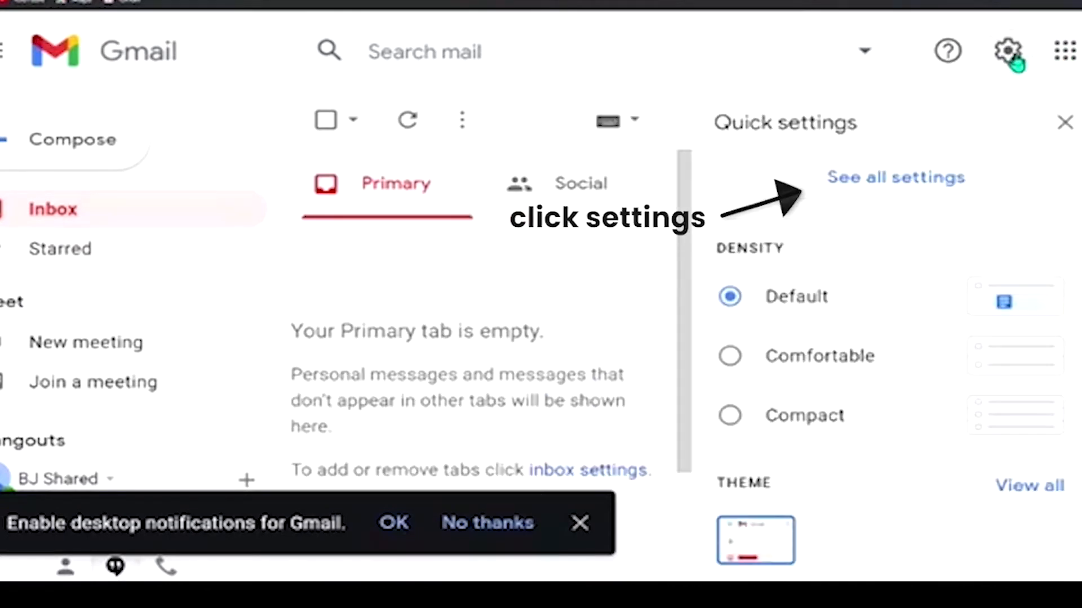
pyautogui.click(894, 179)
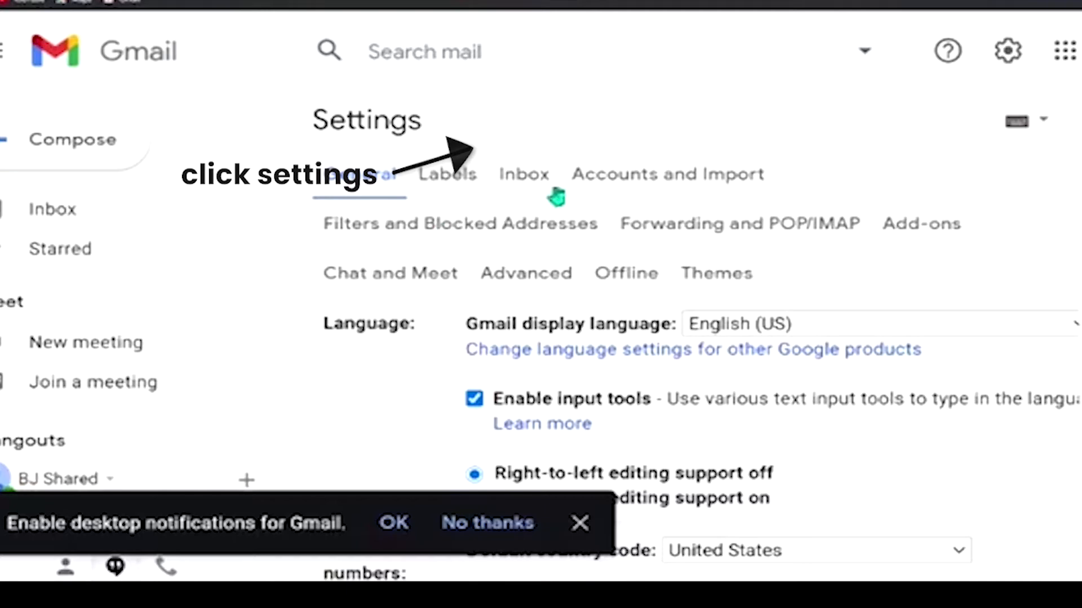
pyautogui.click(584, 186)
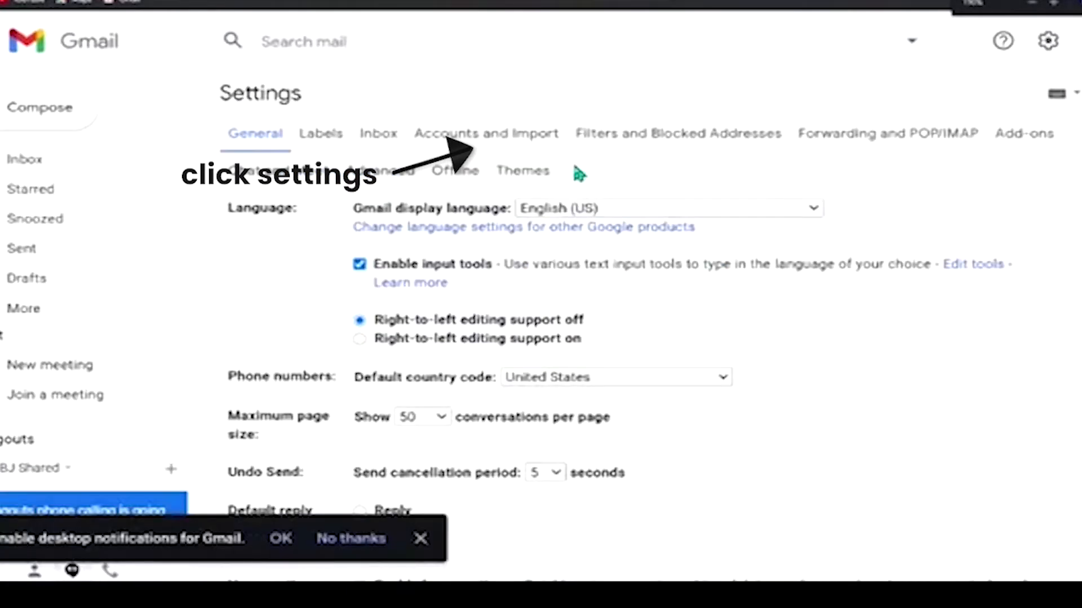
pyautogui.click(498, 135)
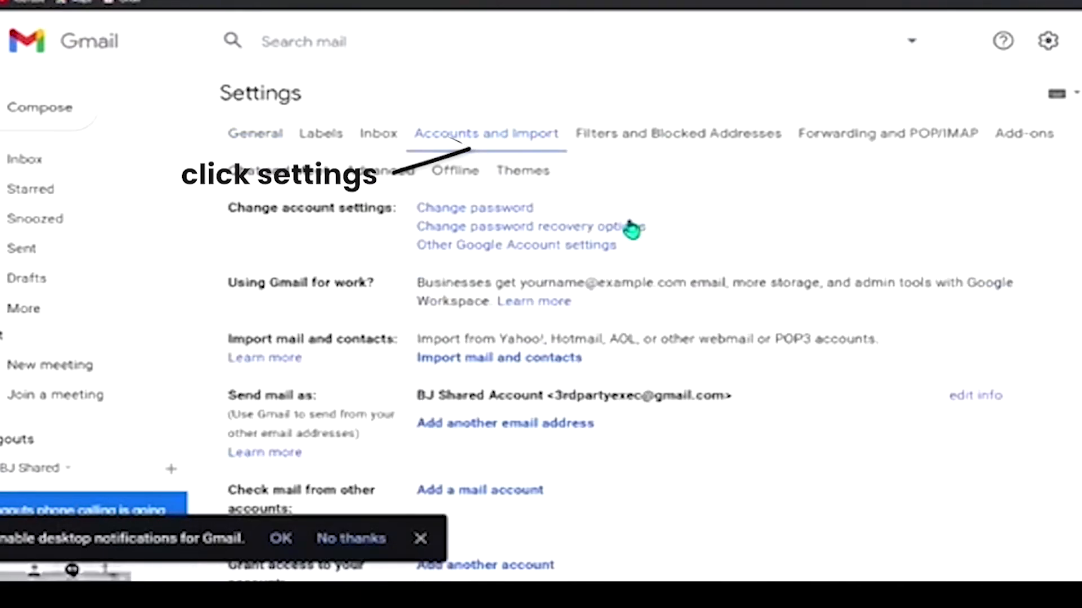
pyautogui.scroll(-2, 631, 226)
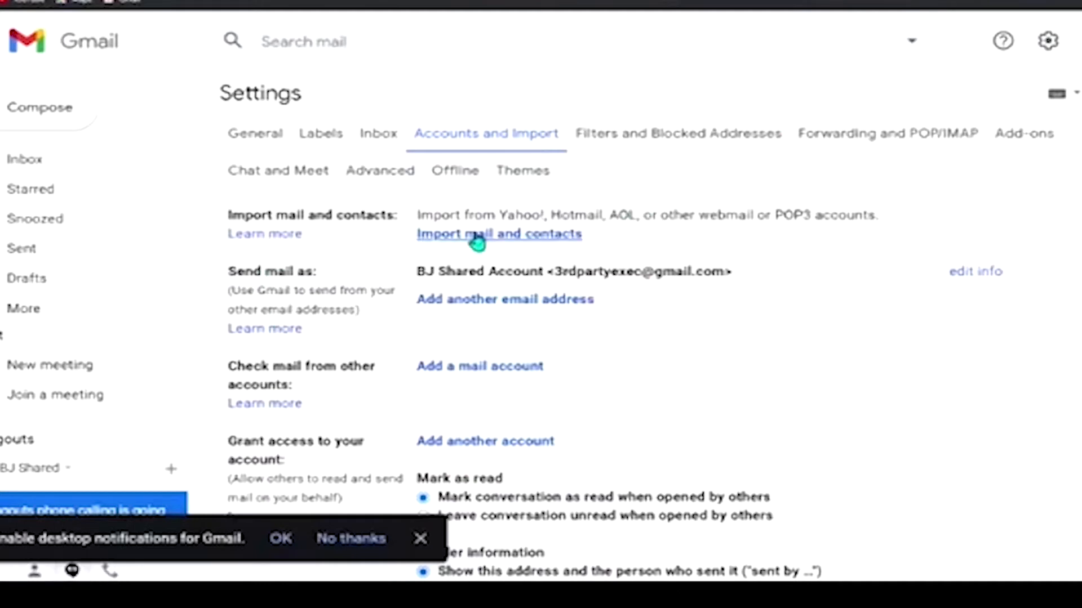
pyautogui.scroll(-1, 517, 314)
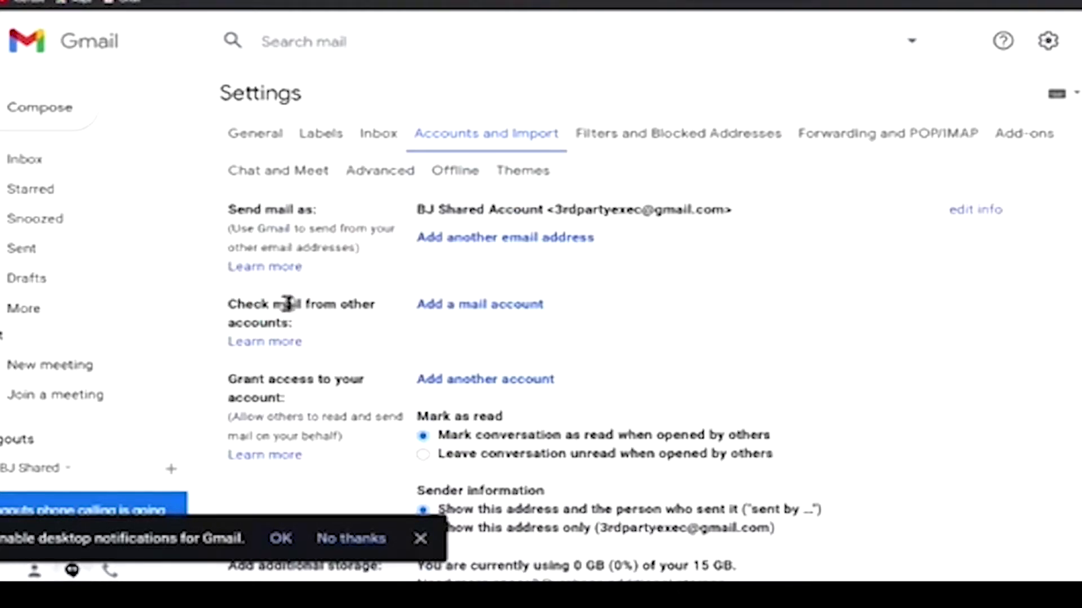
# - Add a mail account in Gmail by entering the domain mailbox's email address and continuing
pyautogui.click(483, 306)
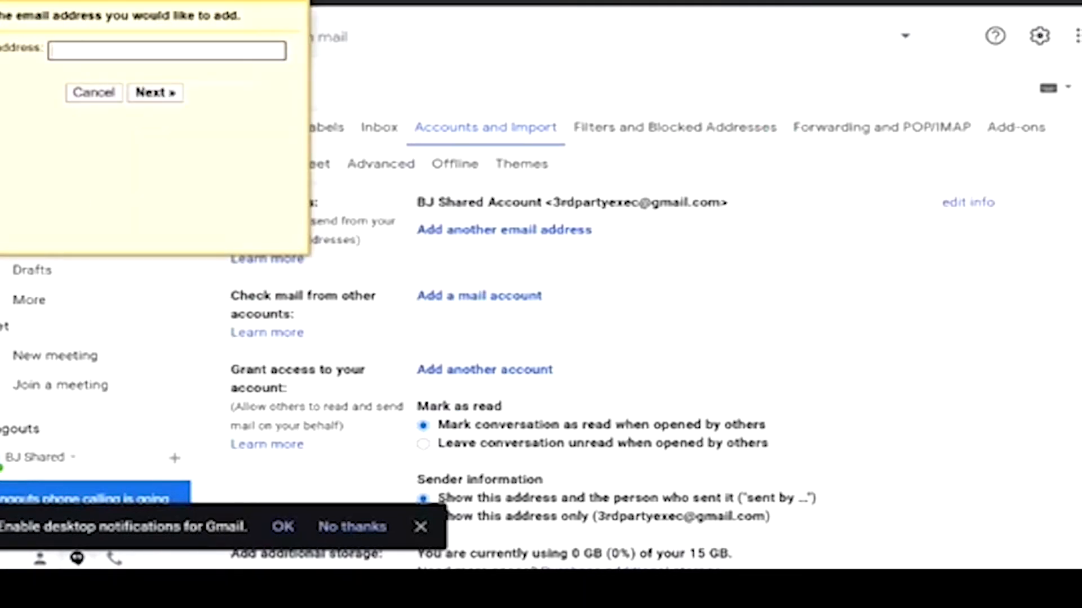
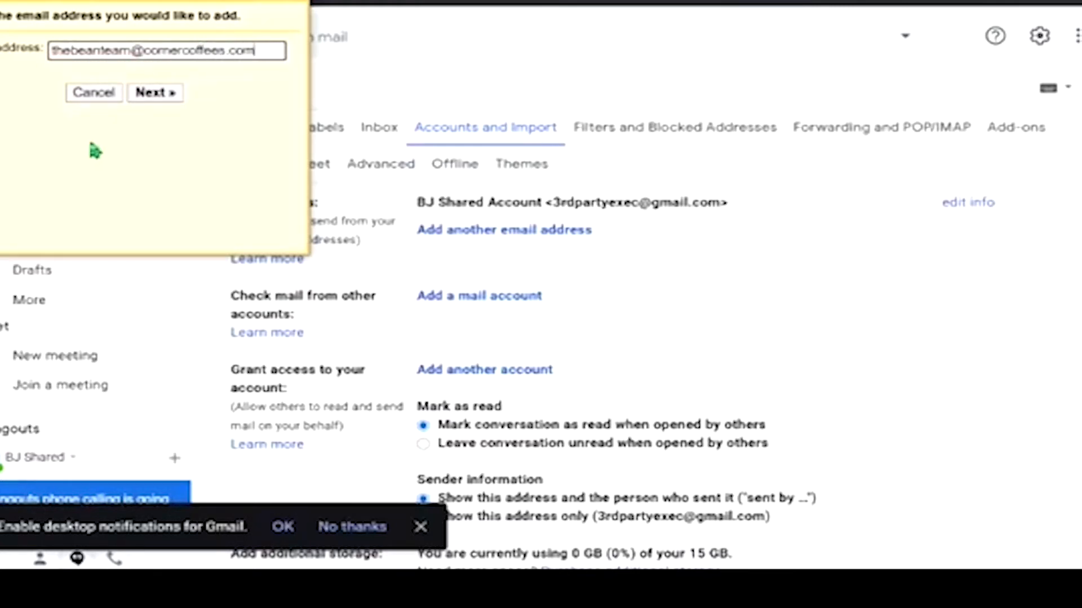
pyautogui.click(155, 94)
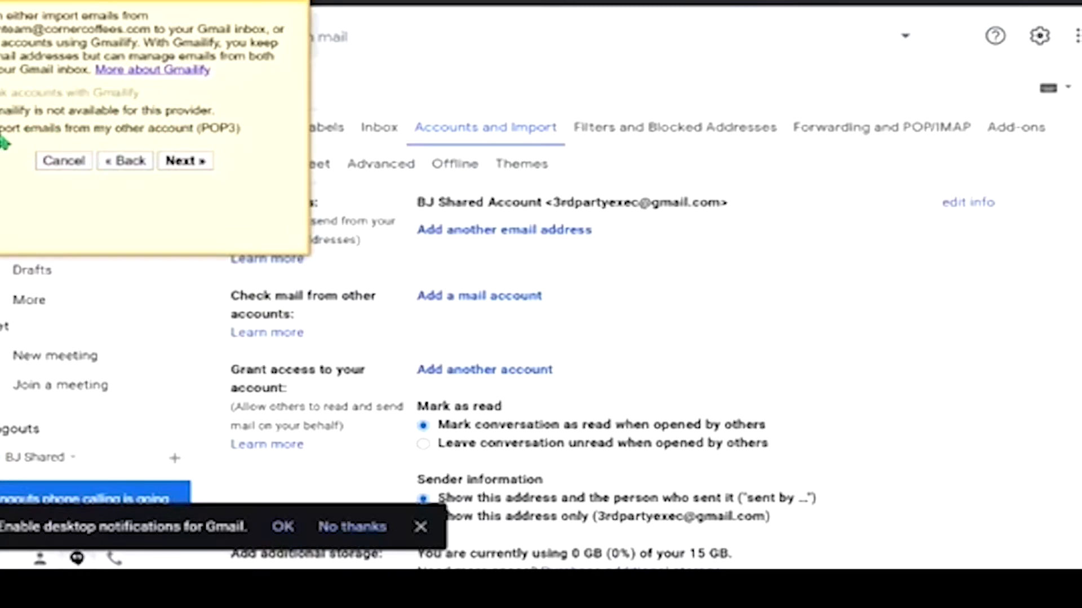
# - In the POP3 form, set the username to the full email address, paste the account password, and clear the server field
pyautogui.click(186, 162)
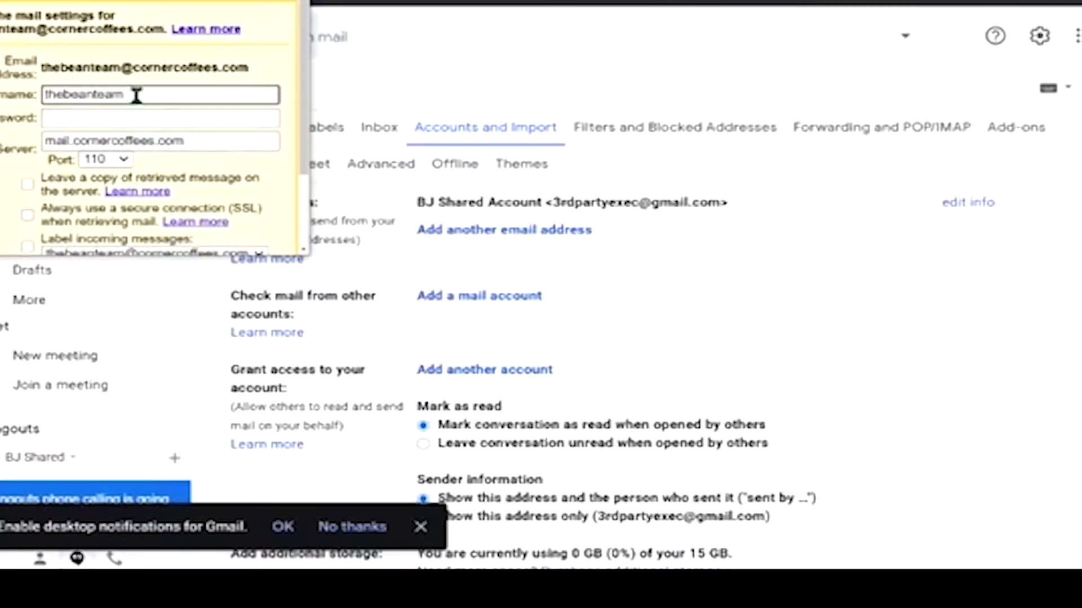
pyautogui.moveTo(136, 95); pyautogui.dragTo(43, 95)
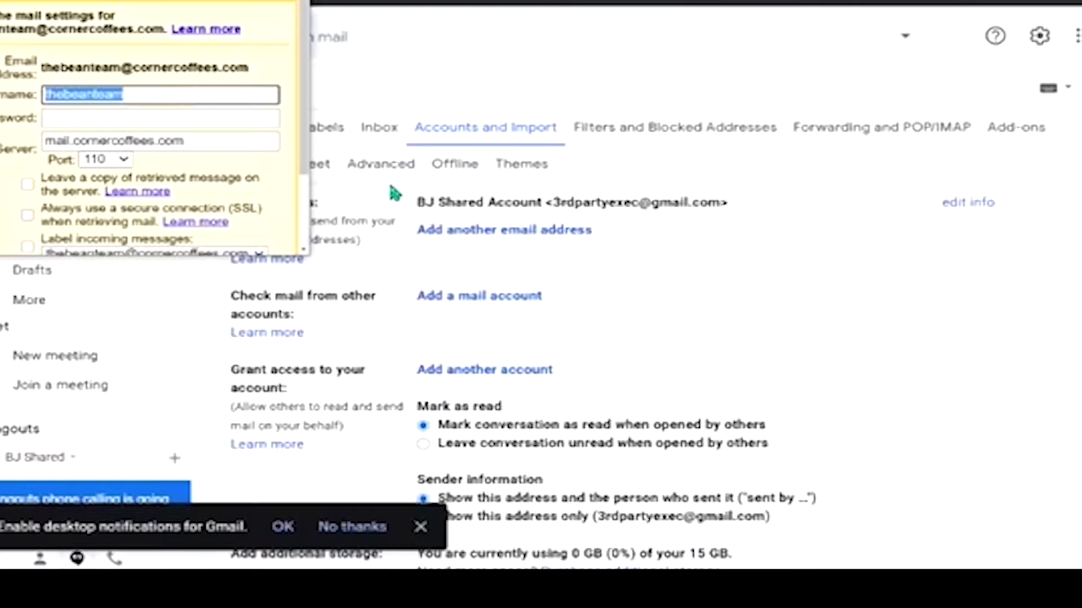
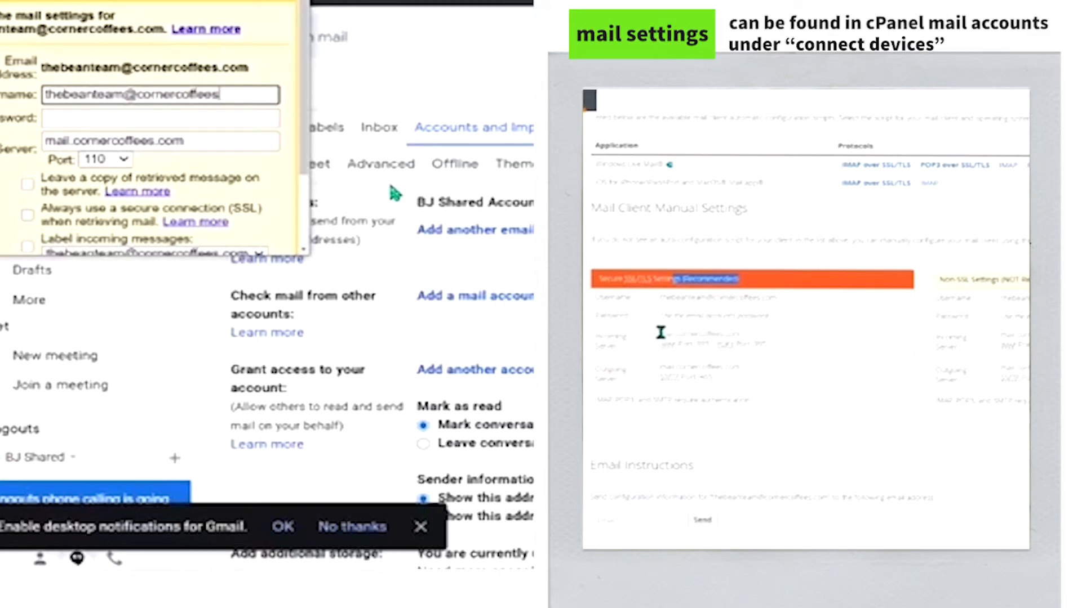
pyautogui.press('Tab')
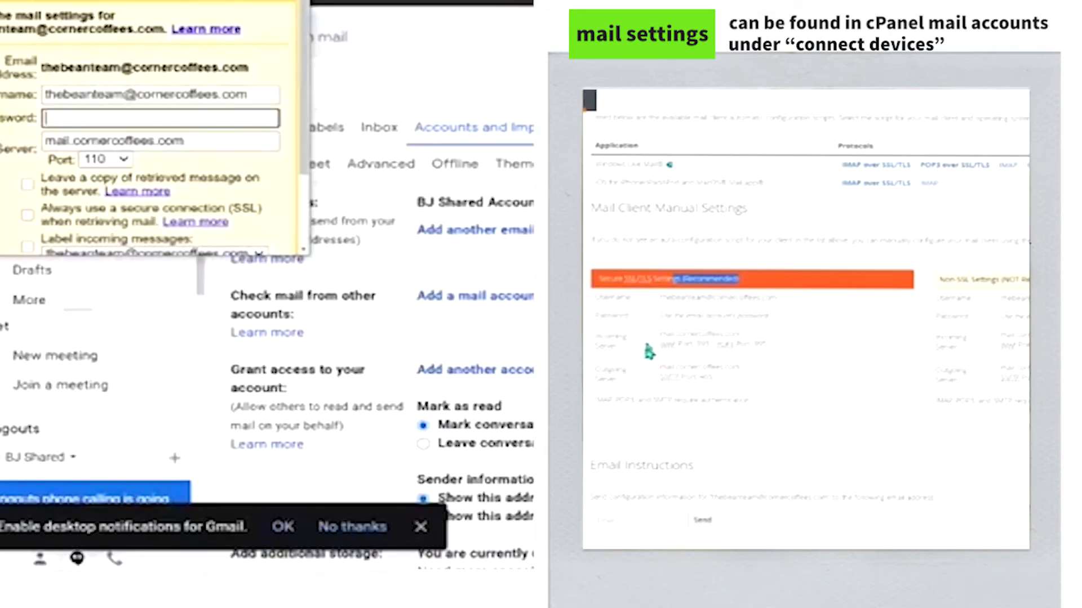
pyautogui.hotkey('ctrl', 'v')
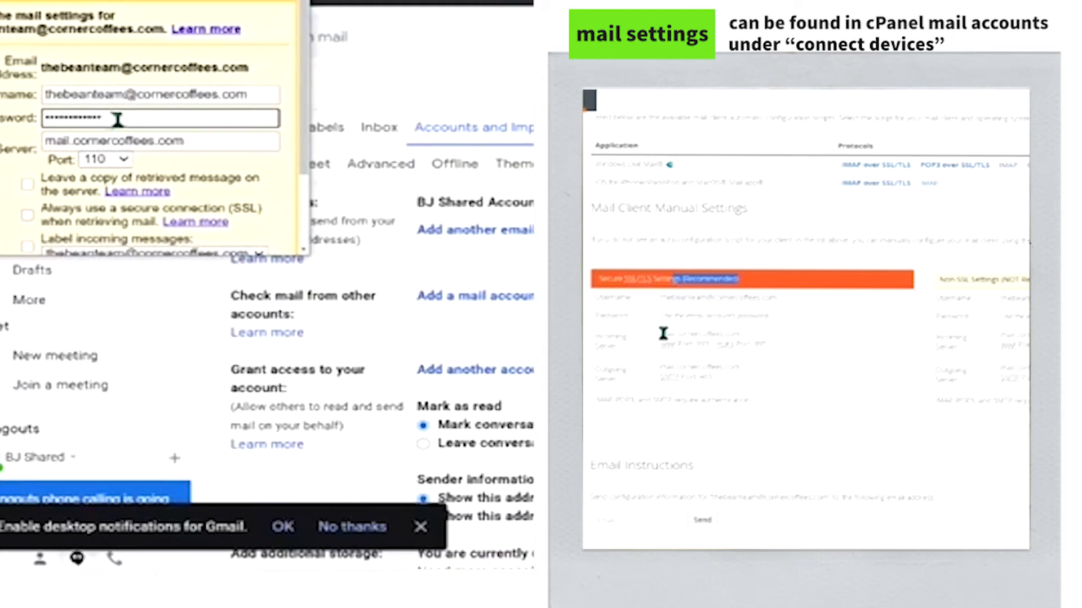
pyautogui.press('Tab')
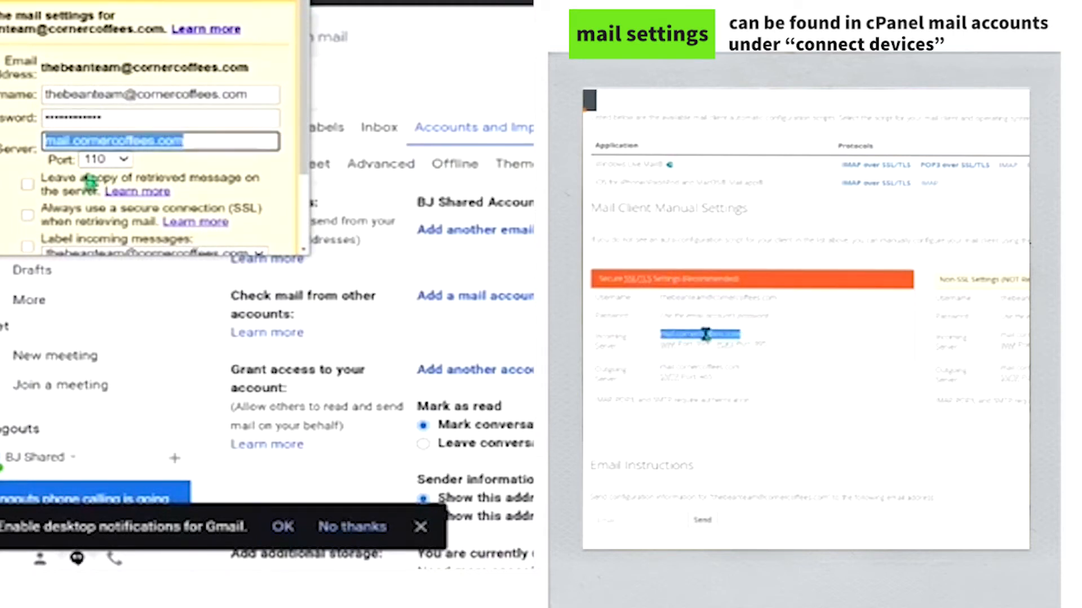
pyautogui.press('BackSpace')
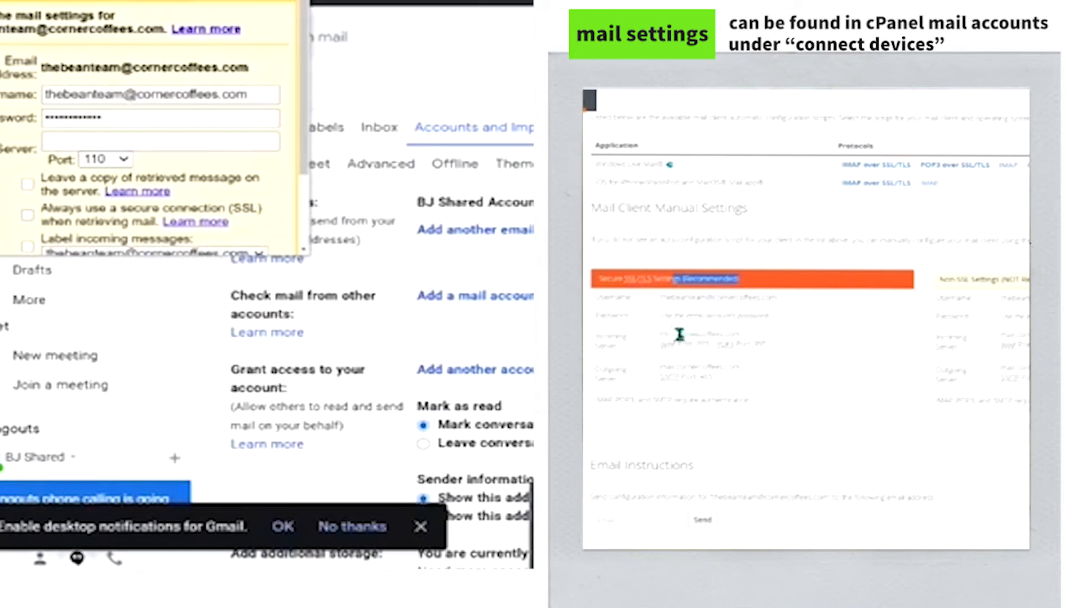
# - Copy the secure incoming server hostname mail.cornercoffees.com from cPanel's manual settings
pyautogui.click(523, 536)
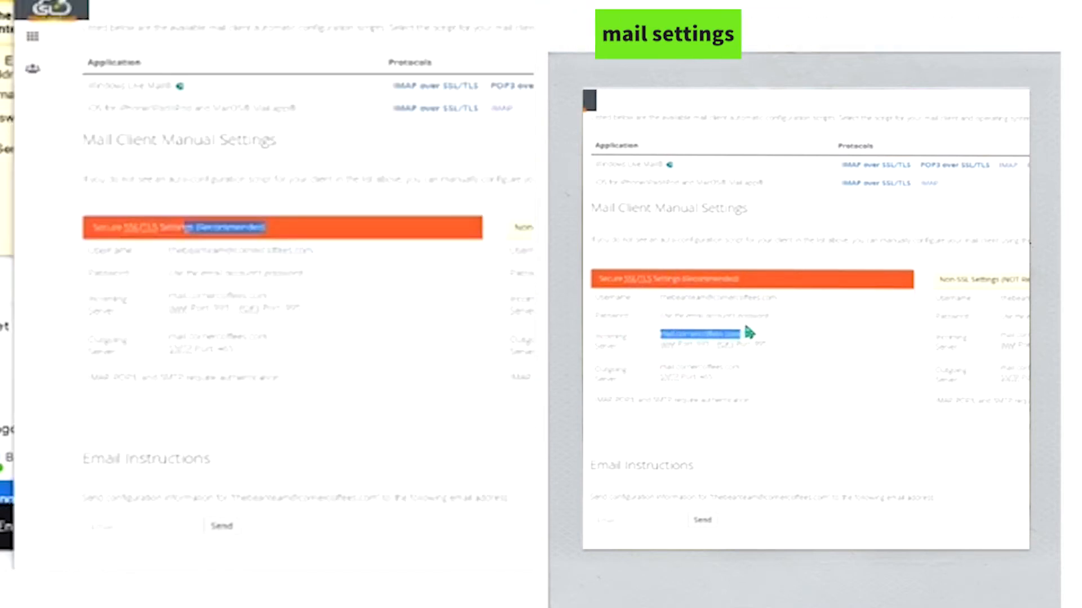
pyautogui.scroll(-1, 397, 228)
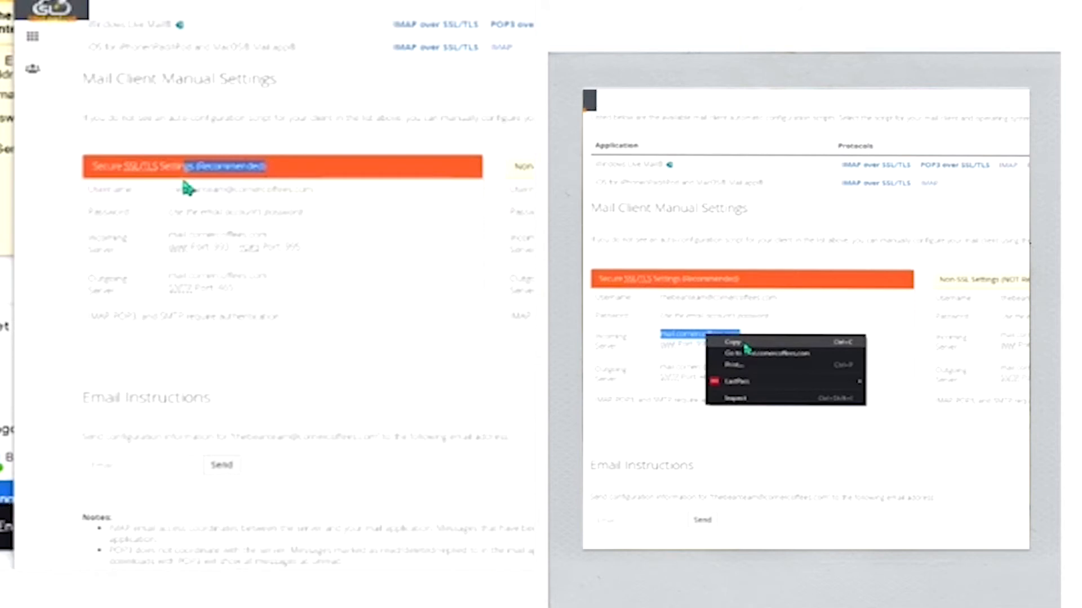
pyautogui.scroll(3, 188, 169)
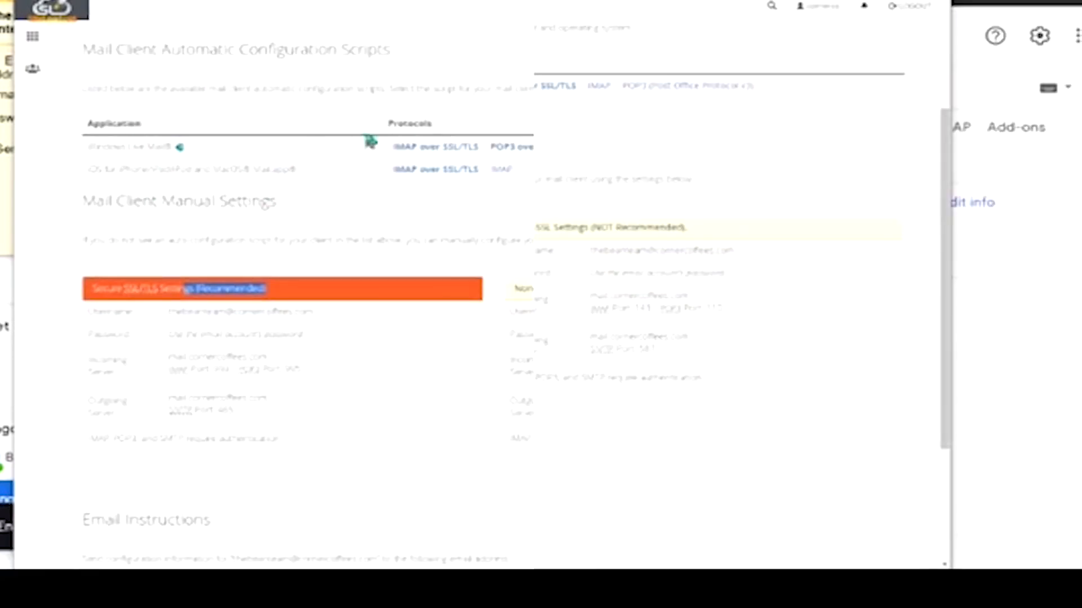
pyautogui.scroll(-1, 196, 298)
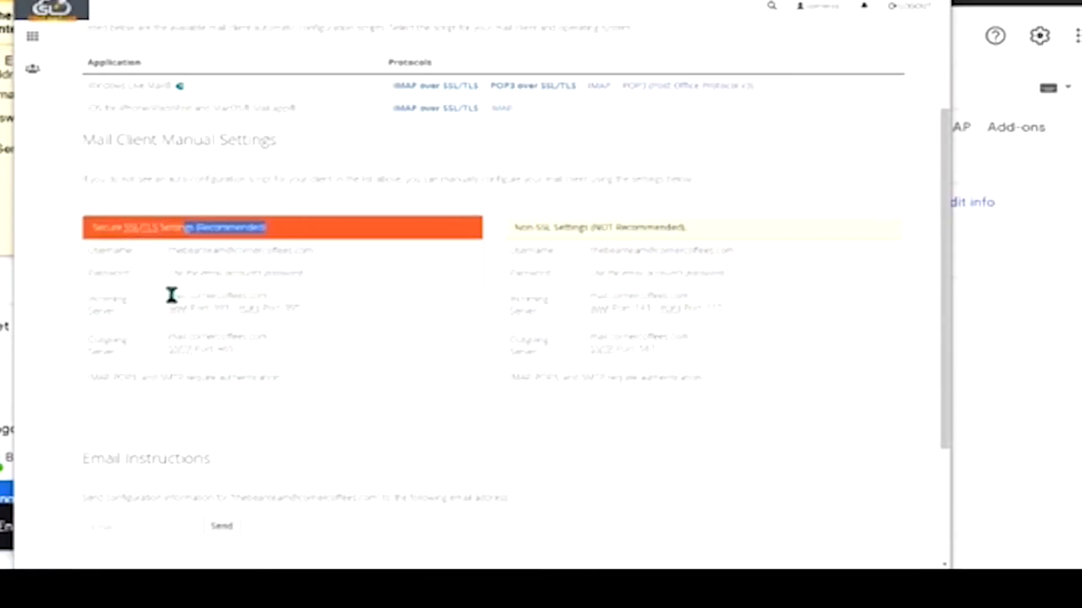
pyautogui.moveTo(169, 295); pyautogui.dragTo(270, 296)
pyautogui.rightClick(229, 297)
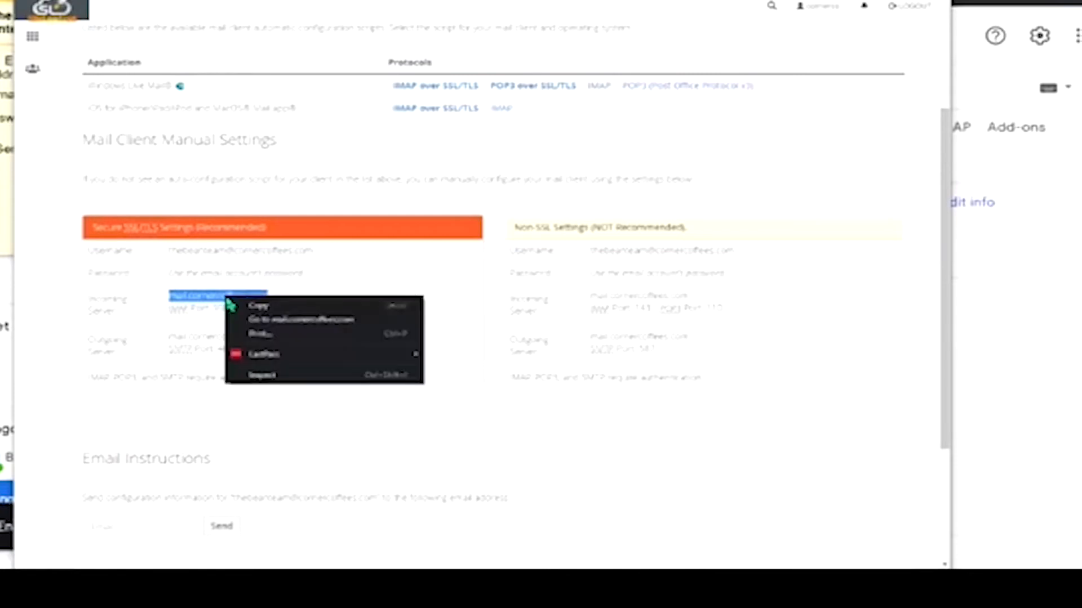
pyautogui.click(259, 306)
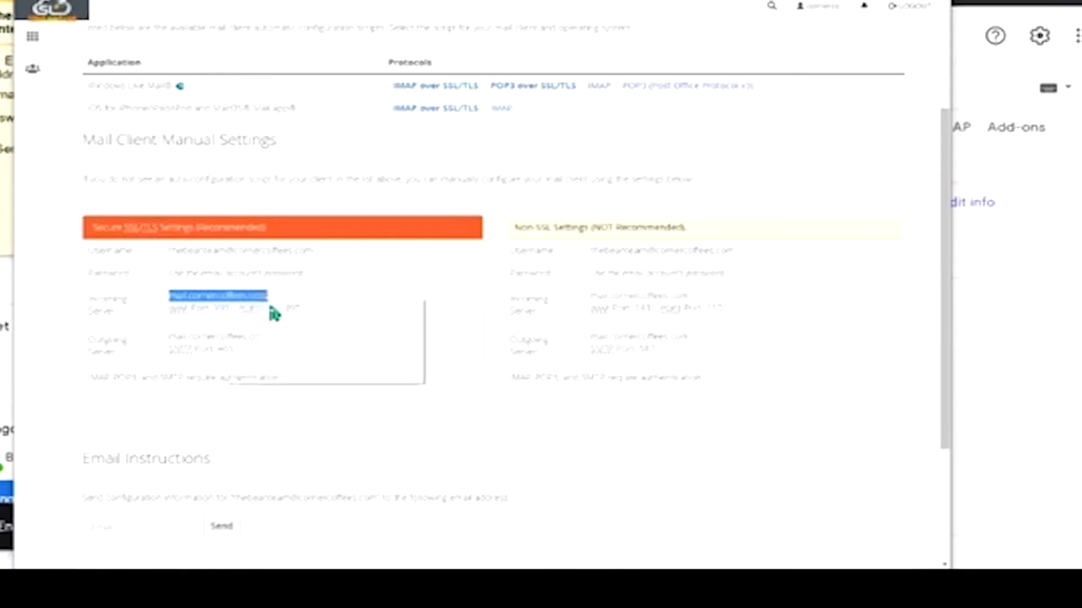
# - Paste mail.cornercoffees.com into Gmail's POP server field
pyautogui.click(6, 169)
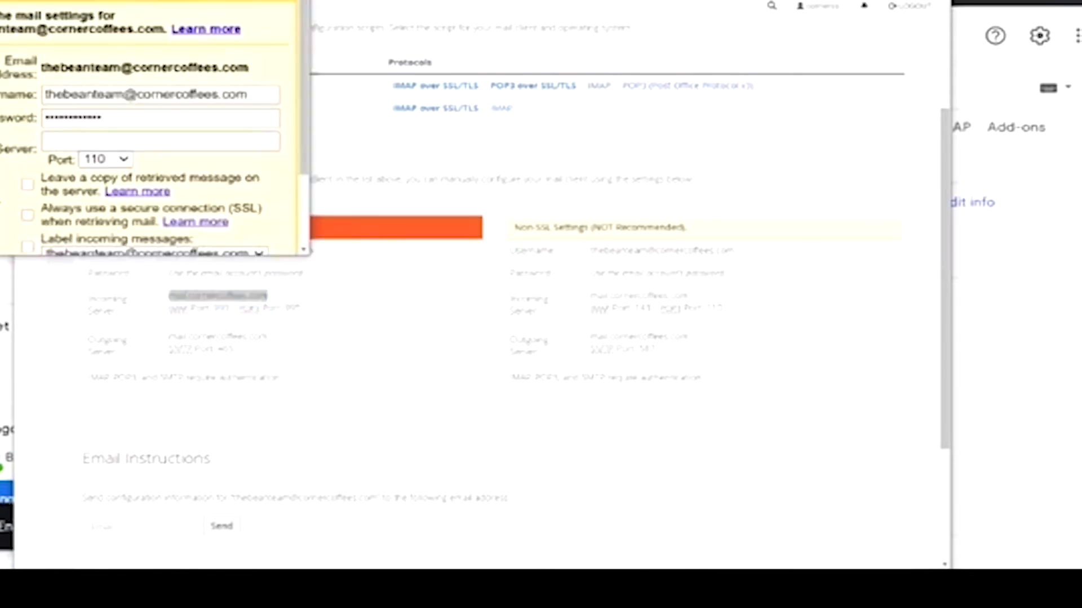
pyautogui.rightClick(79, 124)
pyautogui.click(57, 139)
pyautogui.rightClick(57, 140)
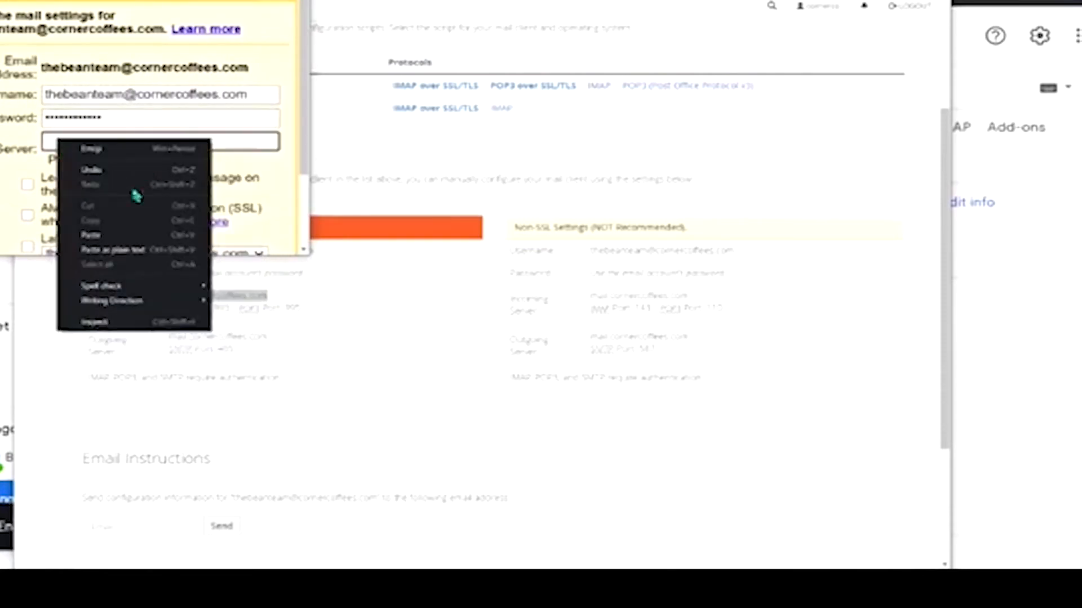
pyautogui.click(107, 244)
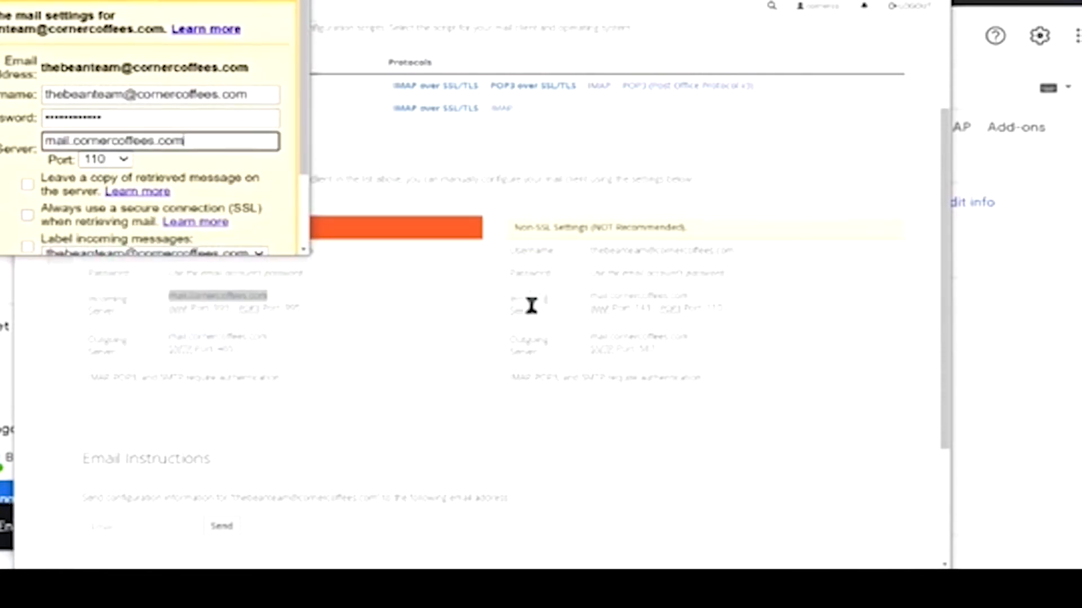
# - Check the secure incoming port in cPanel and set the POP port to 995
pyautogui.scroll(-1, 183, 160)
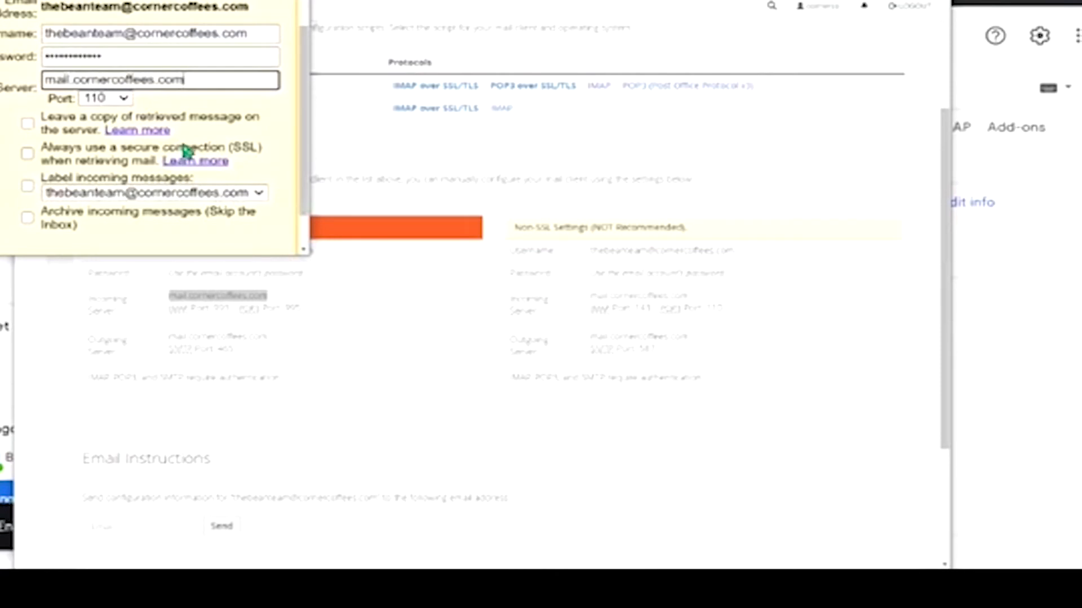
pyautogui.click(282, 305)
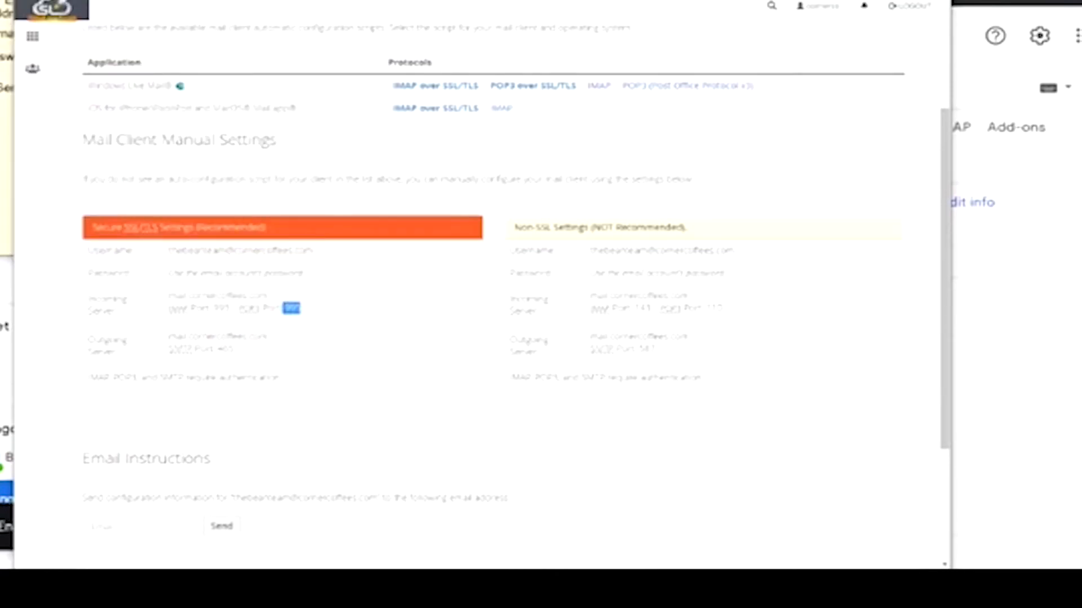
pyautogui.click(8, 169)
pyautogui.click(125, 100)
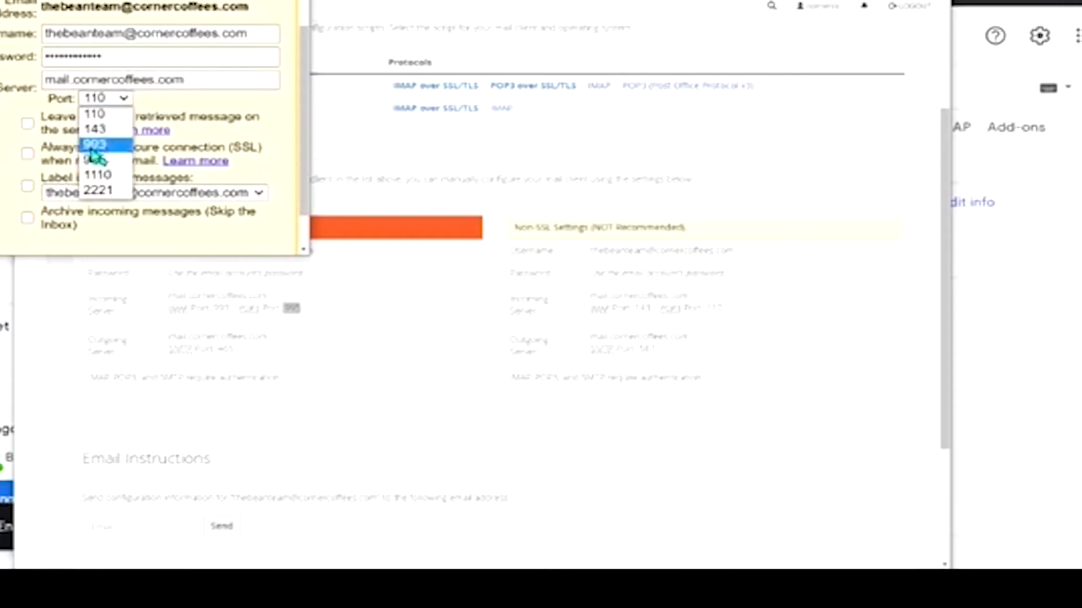
pyautogui.click(102, 160)
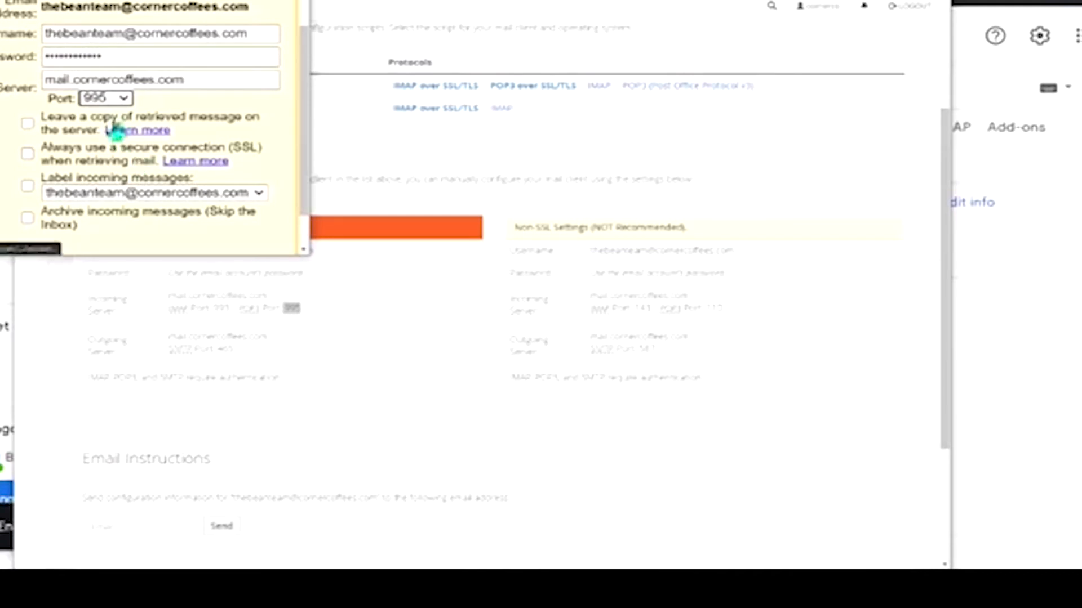
# - Enable SSL retrieval and labelling of incoming mail, then add the POP3 account on port 995
pyautogui.click(33, 151)
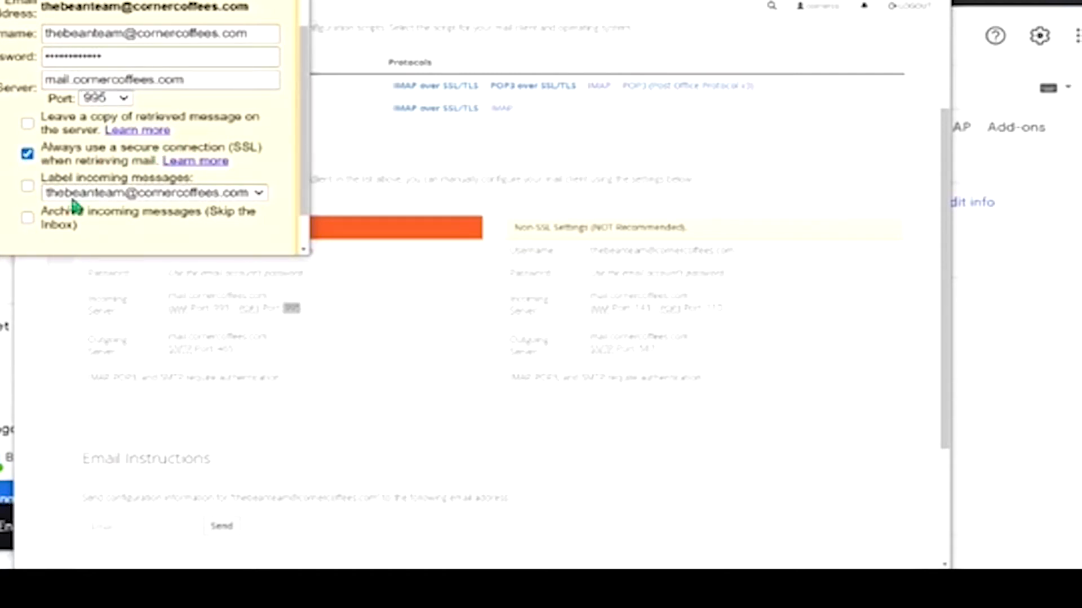
pyautogui.click(28, 187)
pyautogui.scroll(-1, 217, 147)
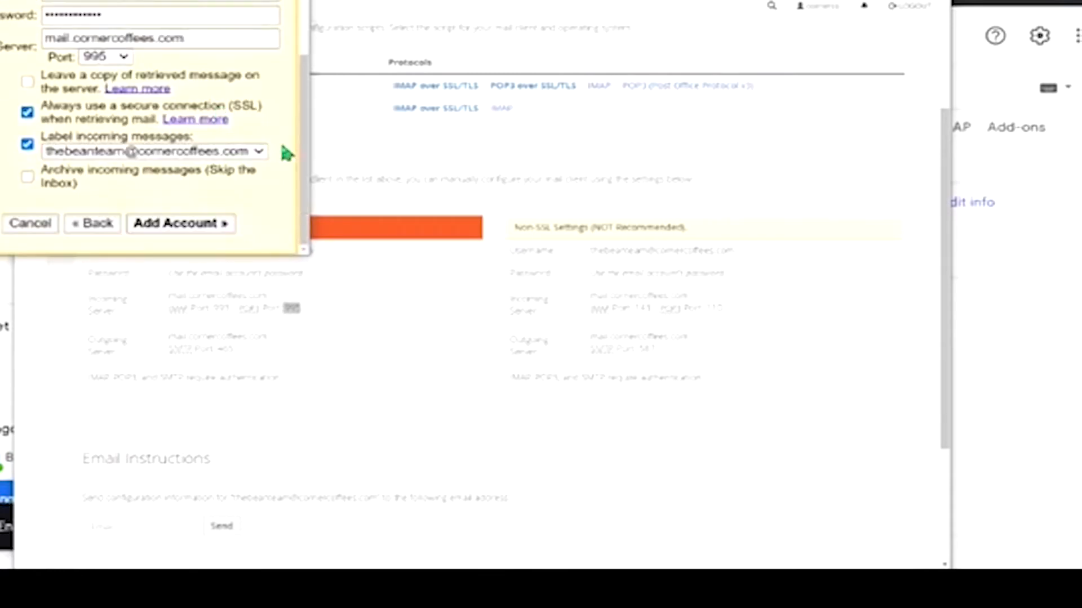
pyautogui.scroll(2, 276, 144)
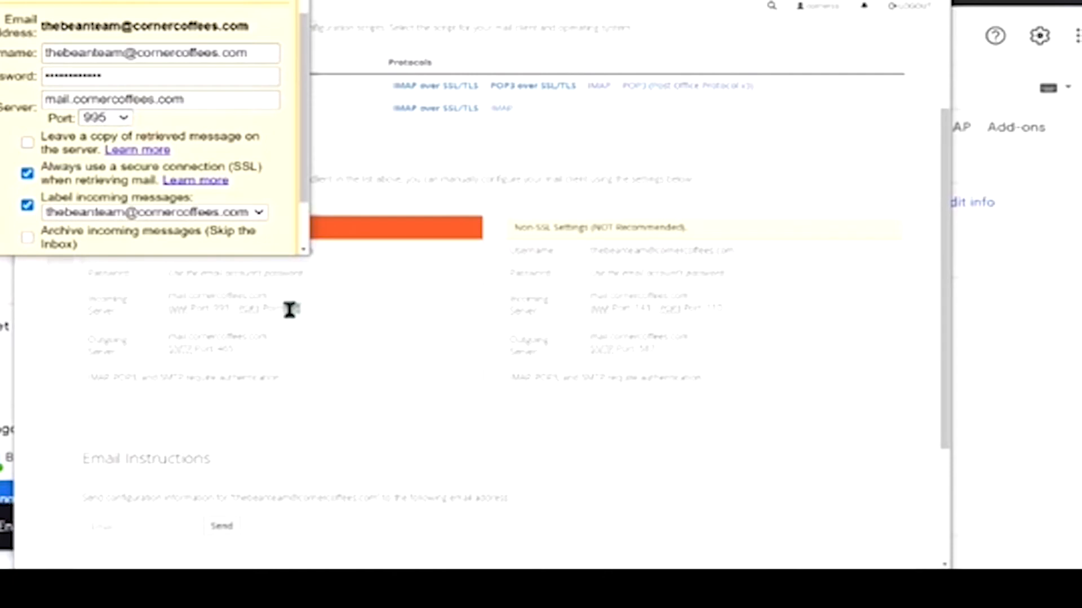
pyautogui.scroll(-1, 113, 174)
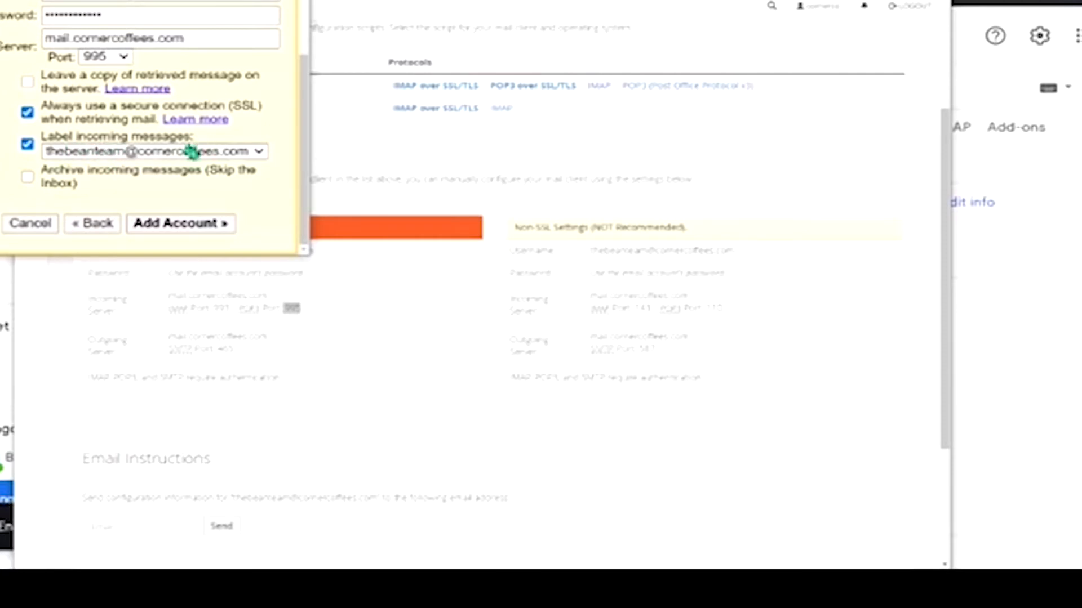
pyautogui.click(176, 225)
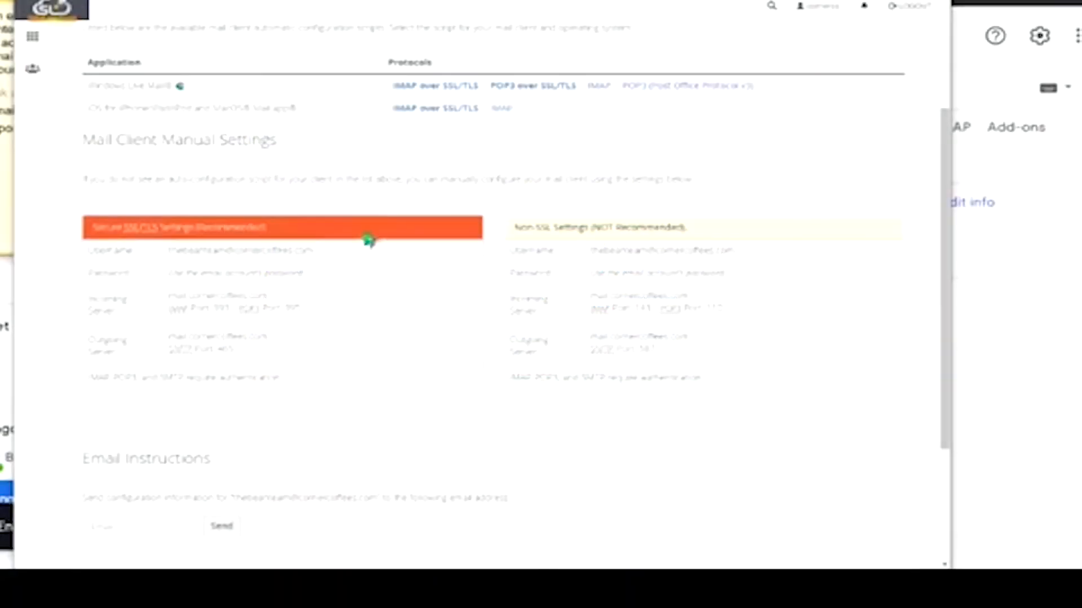
# - Go from the cPanel home page to the Email Accounts list
pyautogui.click(42, 38)
pyautogui.scroll(-15, 299, 260)
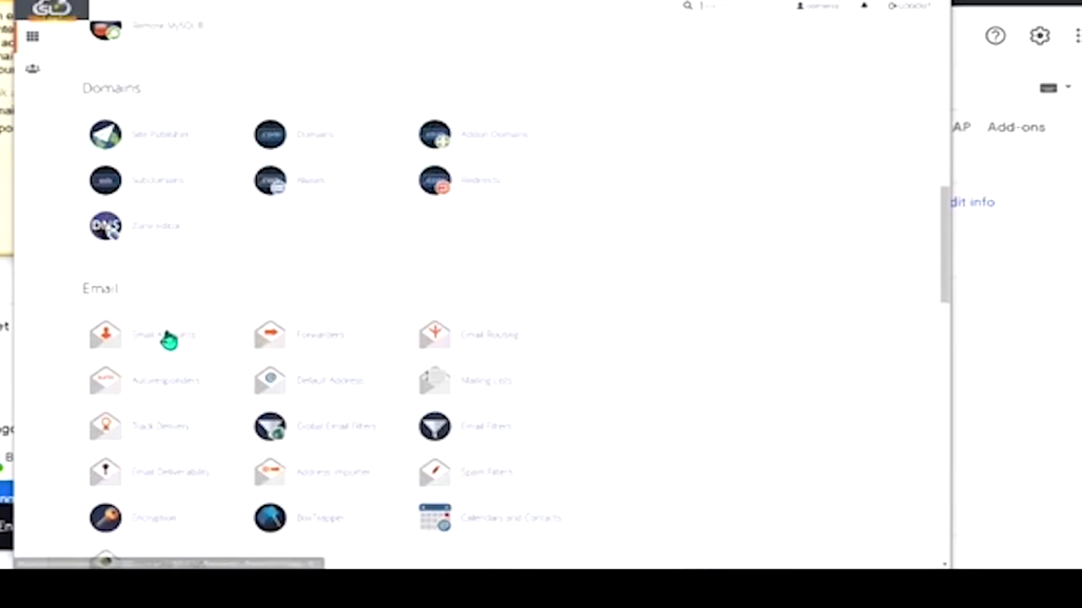
pyautogui.click(167, 341)
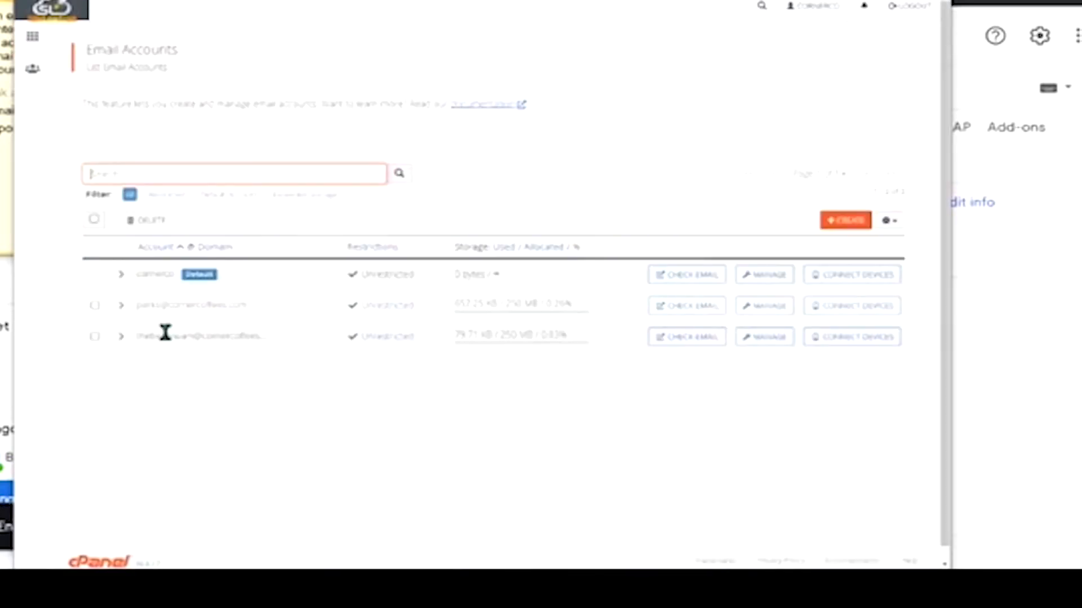
# - Generate a new password for the domain mailbox, copy it and save it
pyautogui.click(768, 337)
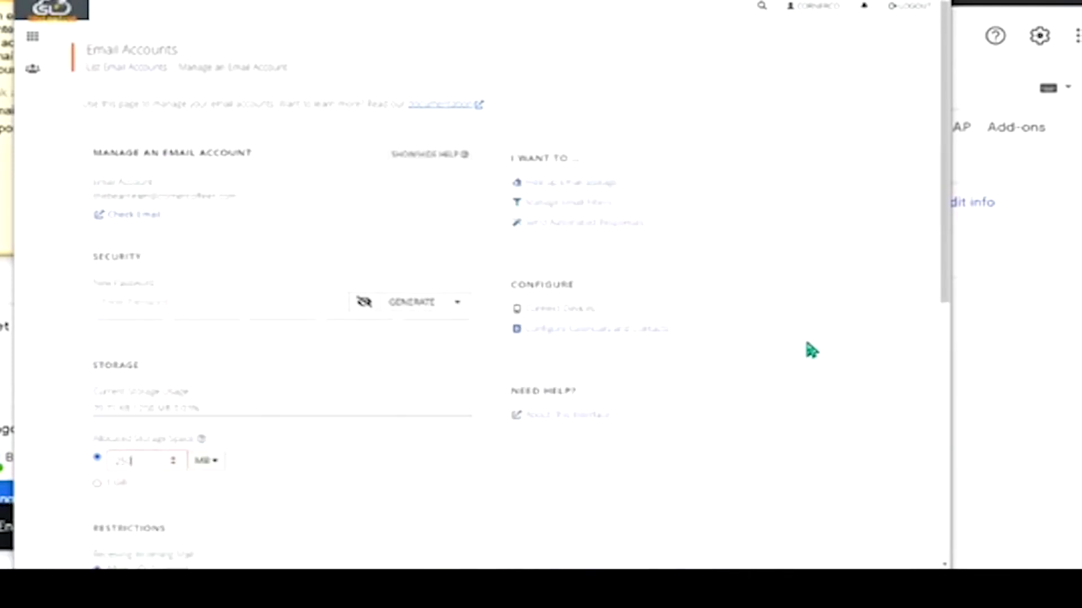
pyautogui.click(417, 301)
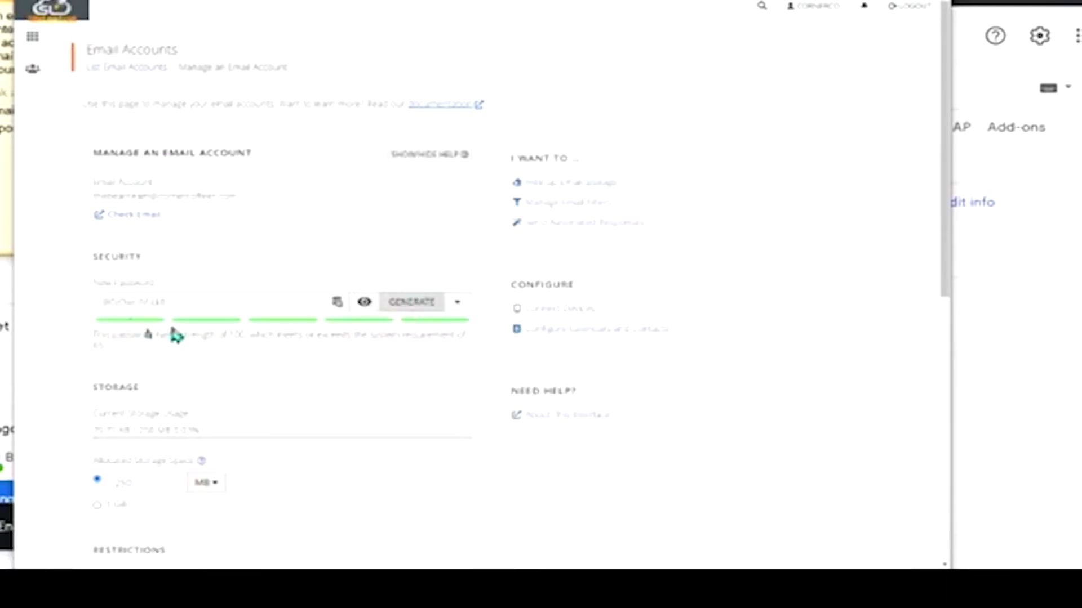
pyautogui.moveTo(187, 302); pyautogui.dragTo(65, 326)
pyautogui.hotkey('alt', 'Tab')
pyautogui.click(38, 108)
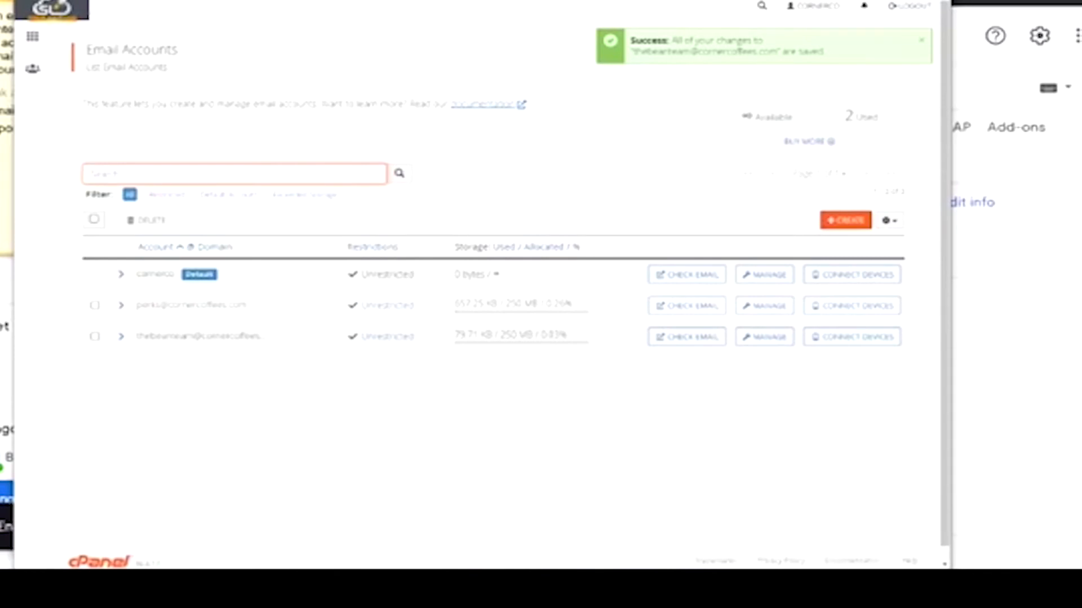
pyautogui.hotkey('alt', 'Tab')
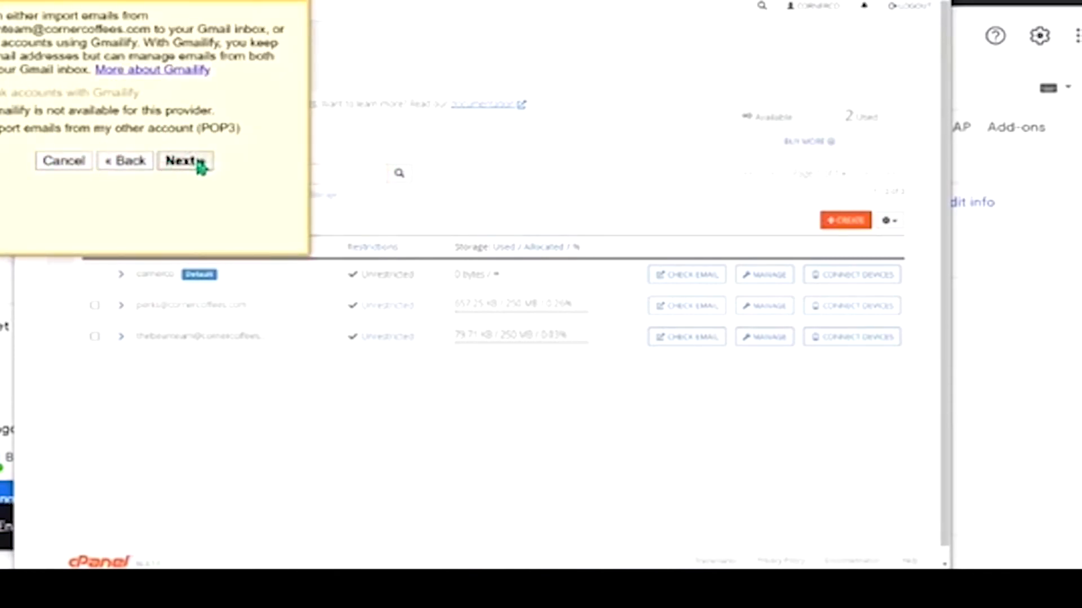
# - Set up POP3 import with the full domain address as username and the pasted new password
pyautogui.click(185, 161)
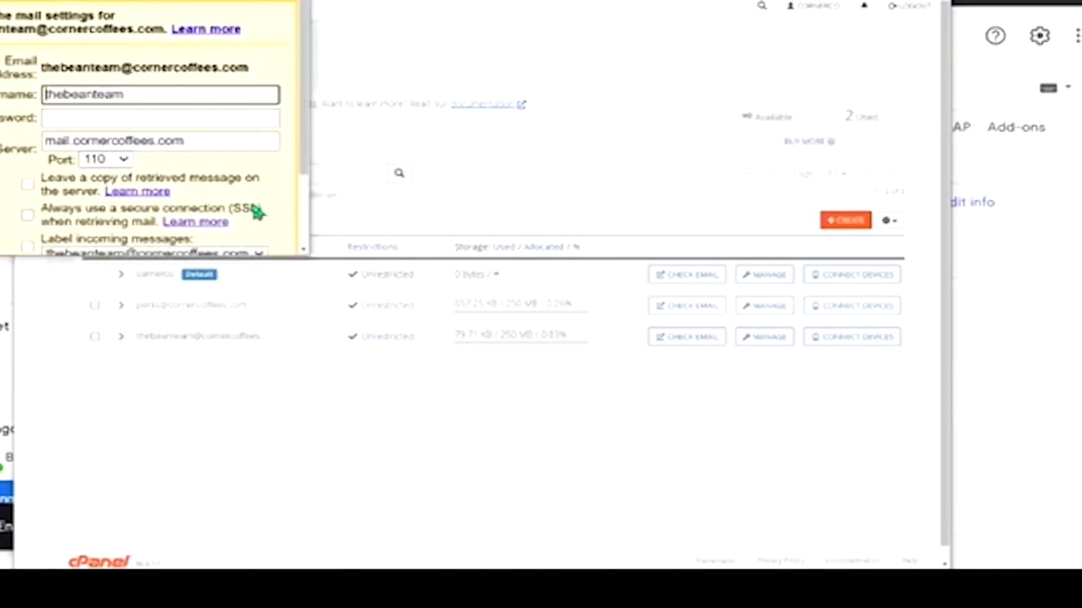
pyautogui.click(162, 94)
pyautogui.click(164, 121)
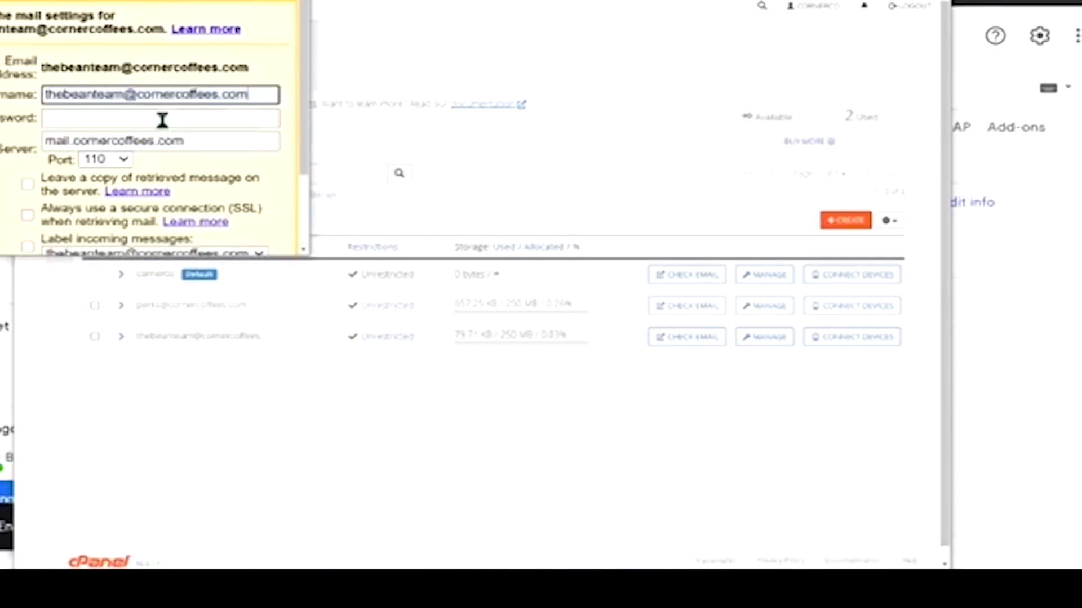
pyautogui.click(99, 118)
pyautogui.rightClick(102, 119)
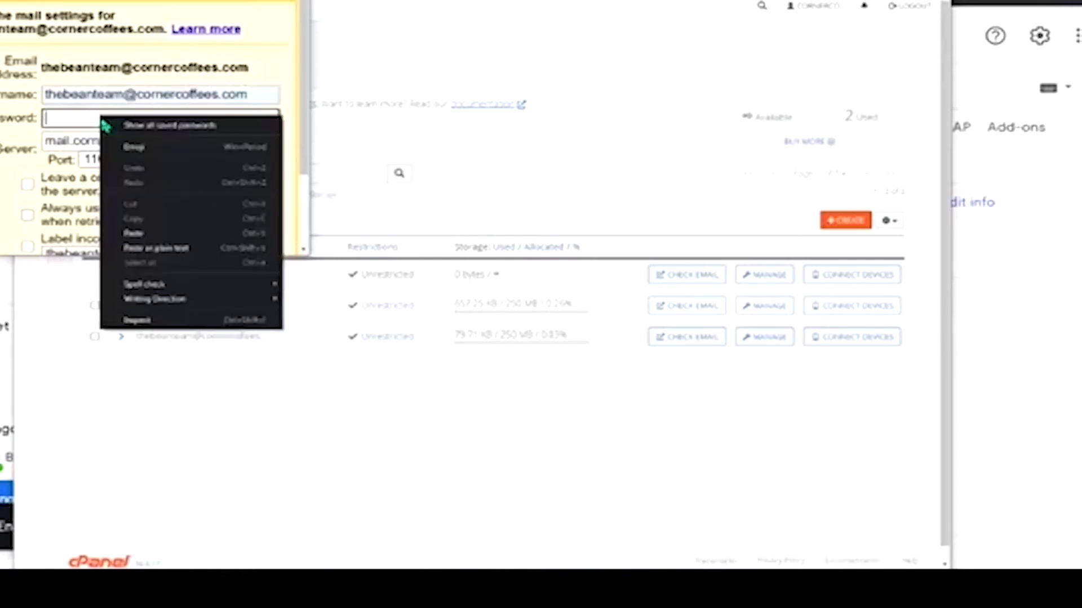
pyautogui.click(144, 234)
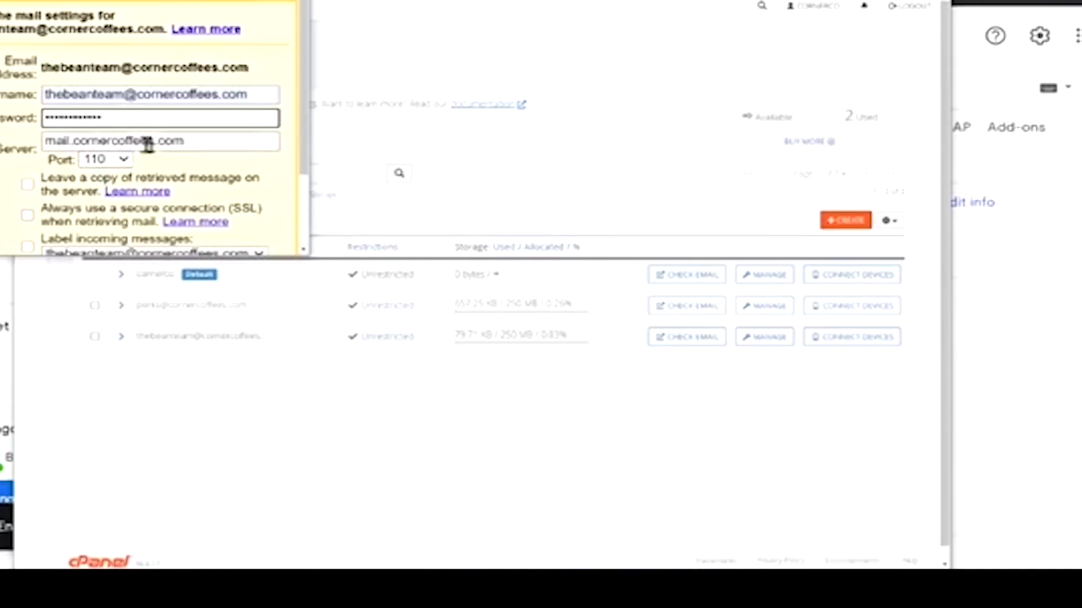
pyautogui.click(123, 159)
pyautogui.click(124, 175)
pyautogui.click(191, 232)
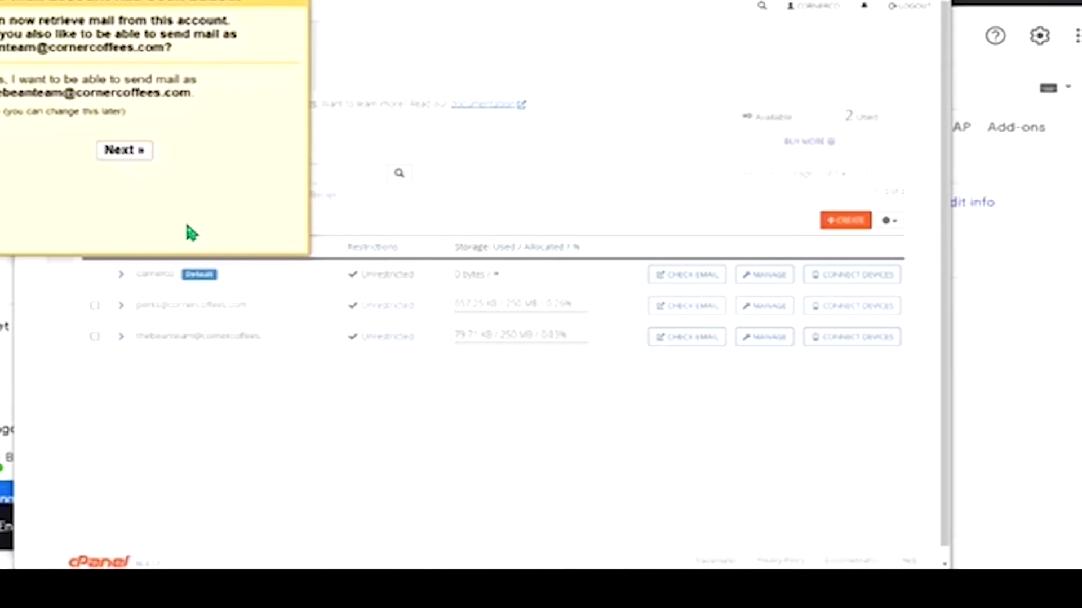
# - Choose to send as the domain address, enter a new sender name and untick Treat as an alias
pyautogui.click(127, 160)
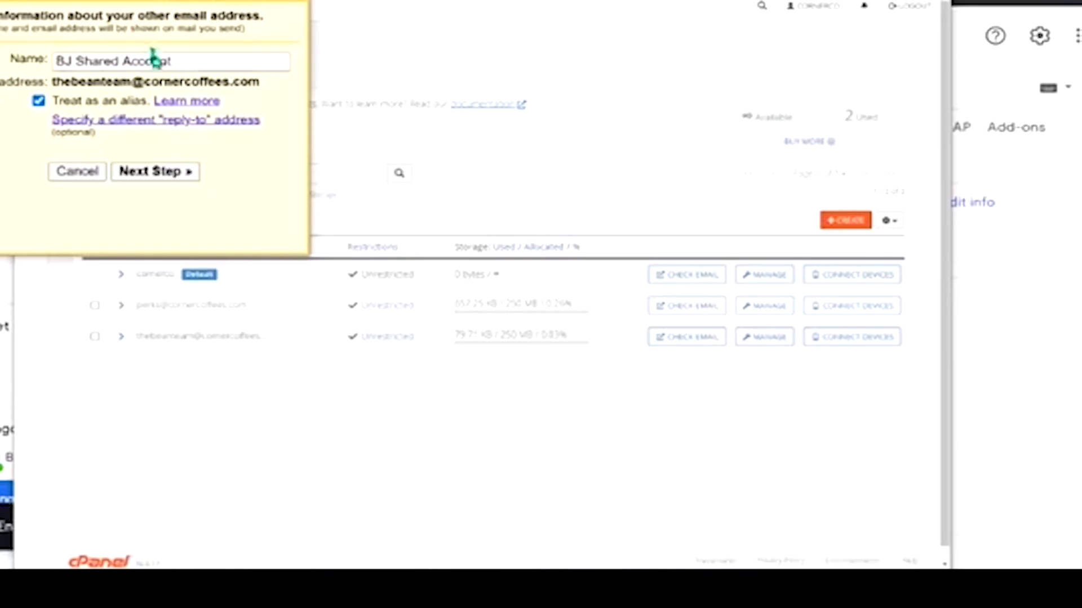
pyautogui.moveTo(179, 62); pyautogui.dragTo(56, 61)
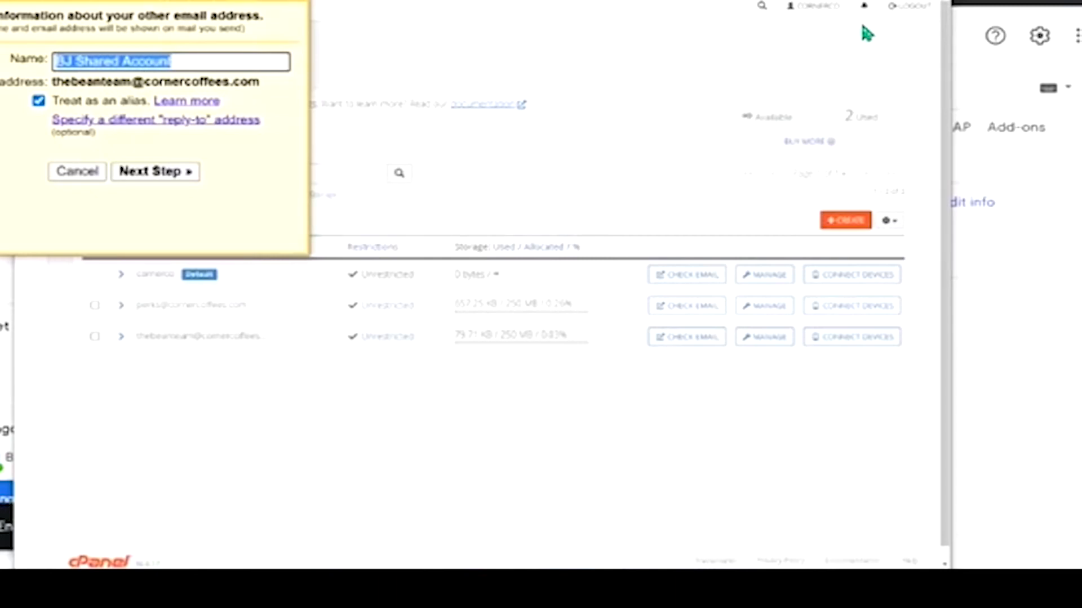
pyautogui.write('BJ at CornerCoffees')
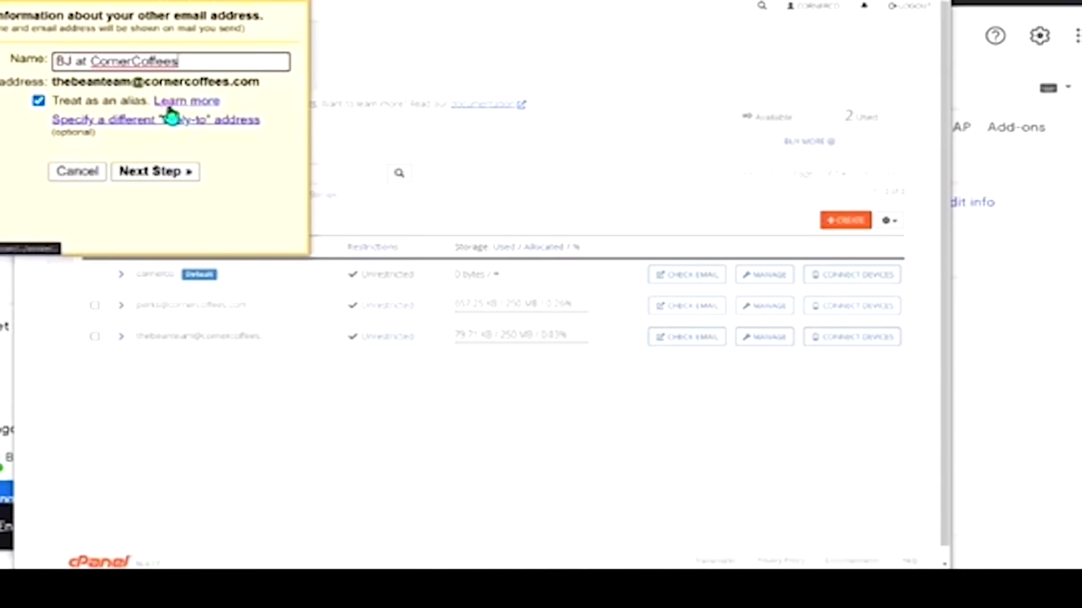
pyautogui.click(39, 102)
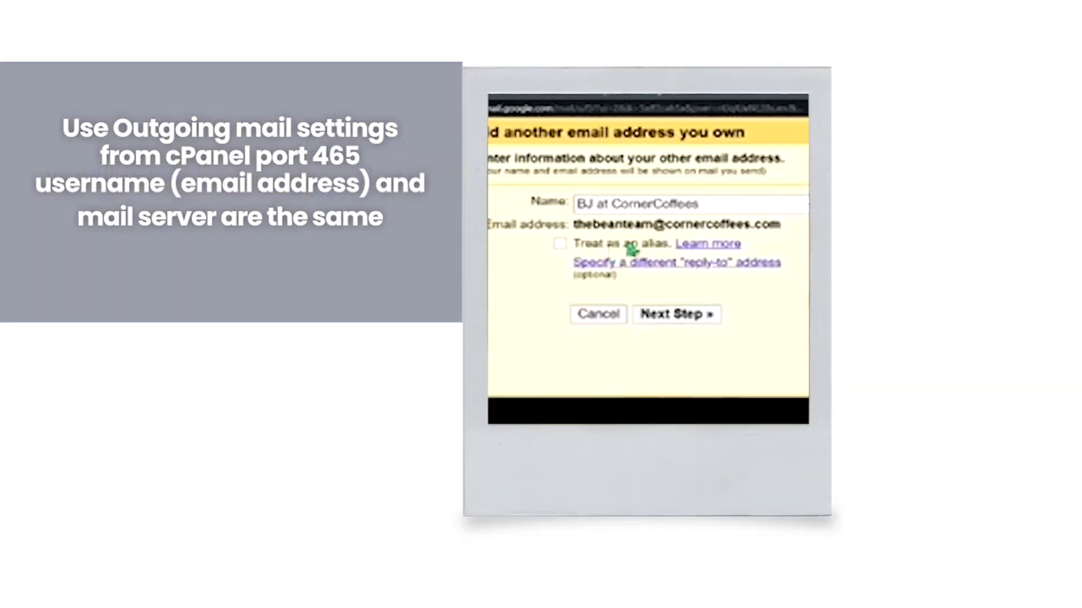
# - Set the SMTP server to mail.cornercoffees.com and the port to 465
pyautogui.click(670, 319)
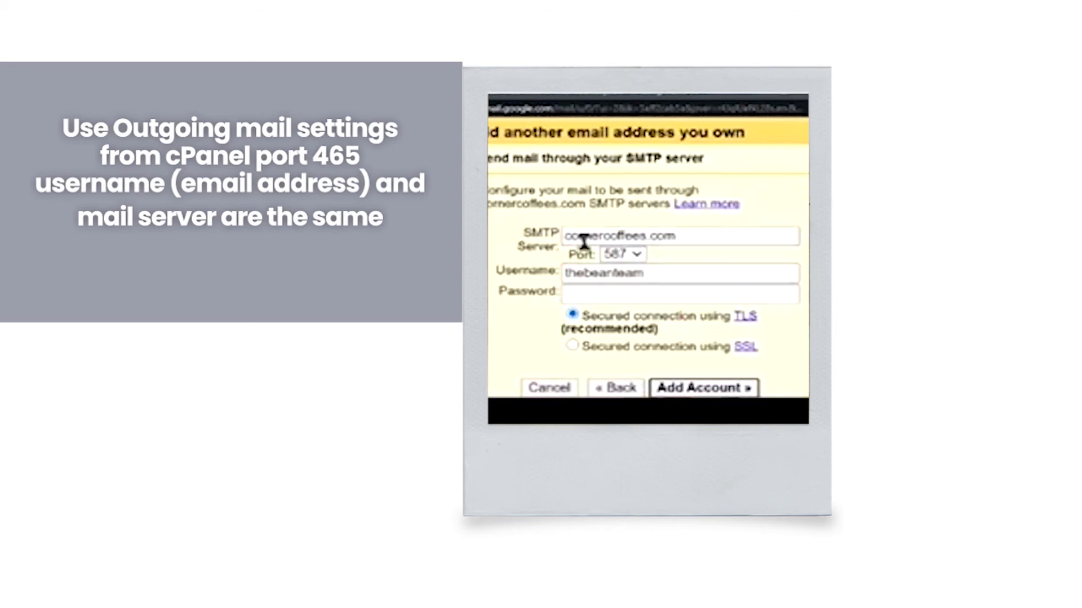
pyautogui.click(561, 237)
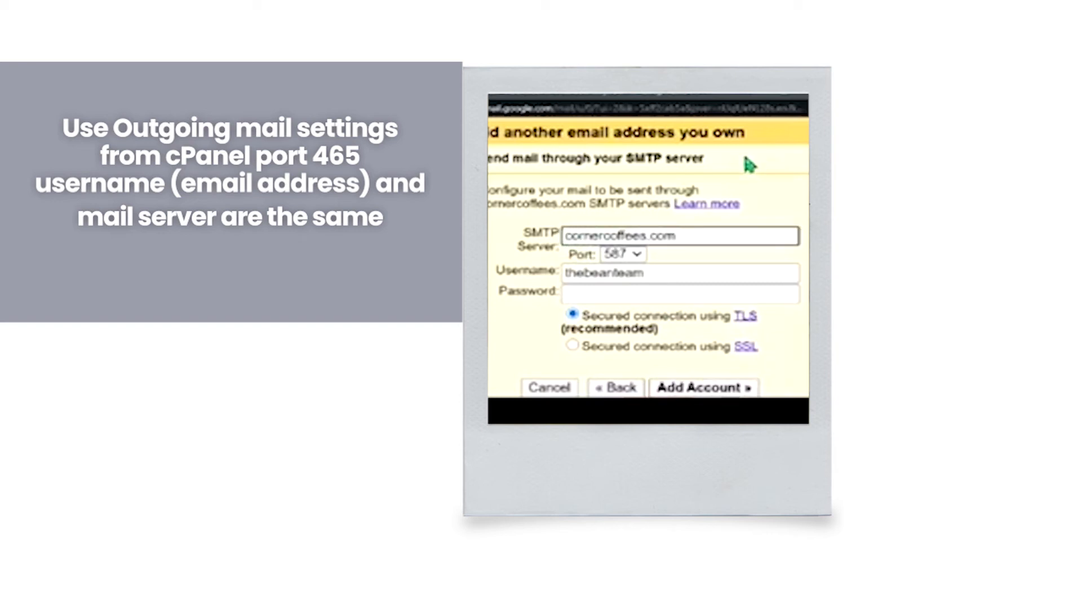
pyautogui.write('mail.')
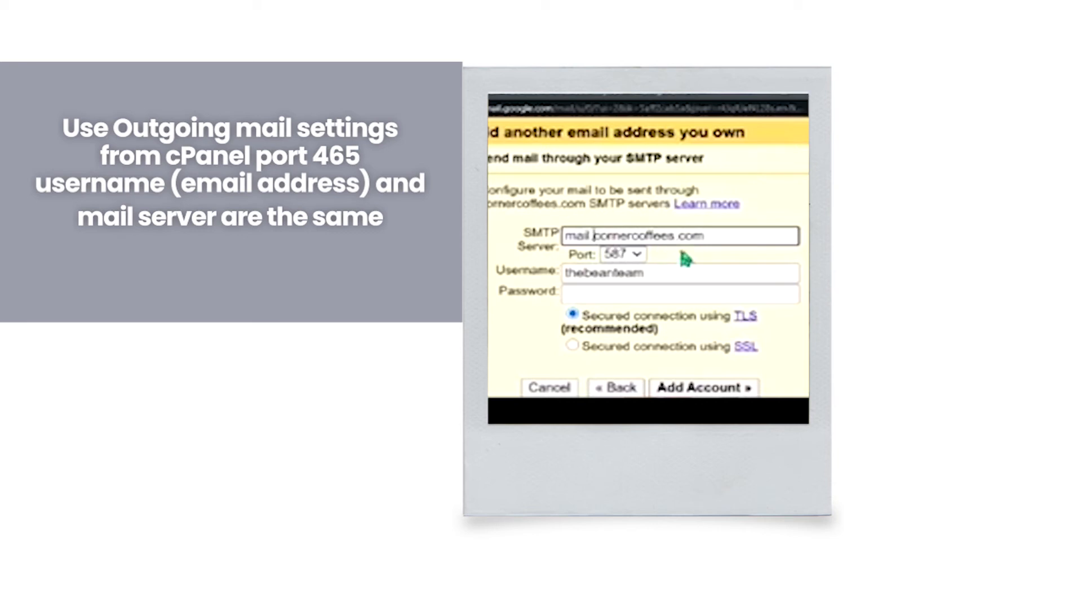
pyautogui.click(635, 255)
pyautogui.click(628, 280)
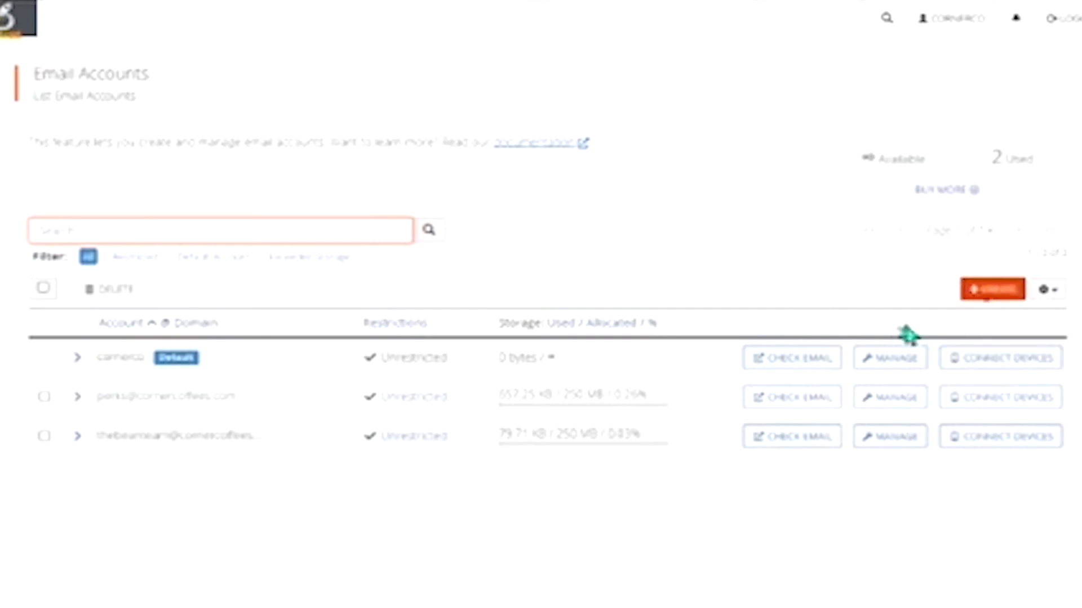
# - Open the mailbox's Connect Devices page and check the secure SMTP server and port 465
pyautogui.click(987, 439)
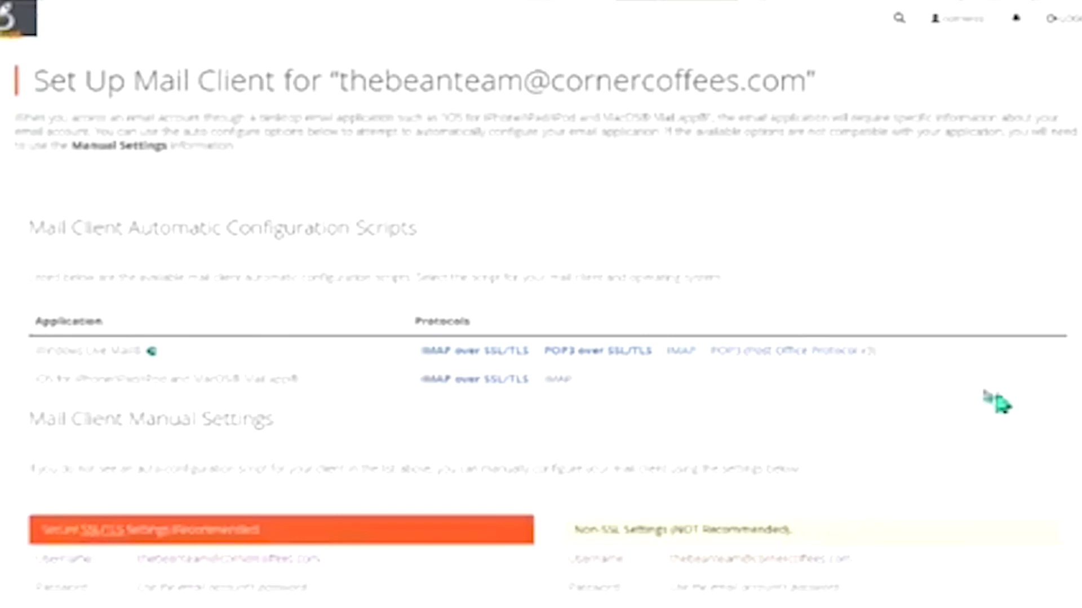
pyautogui.scroll(-3, 647, 357)
pyautogui.scroll(-2, 213, 345)
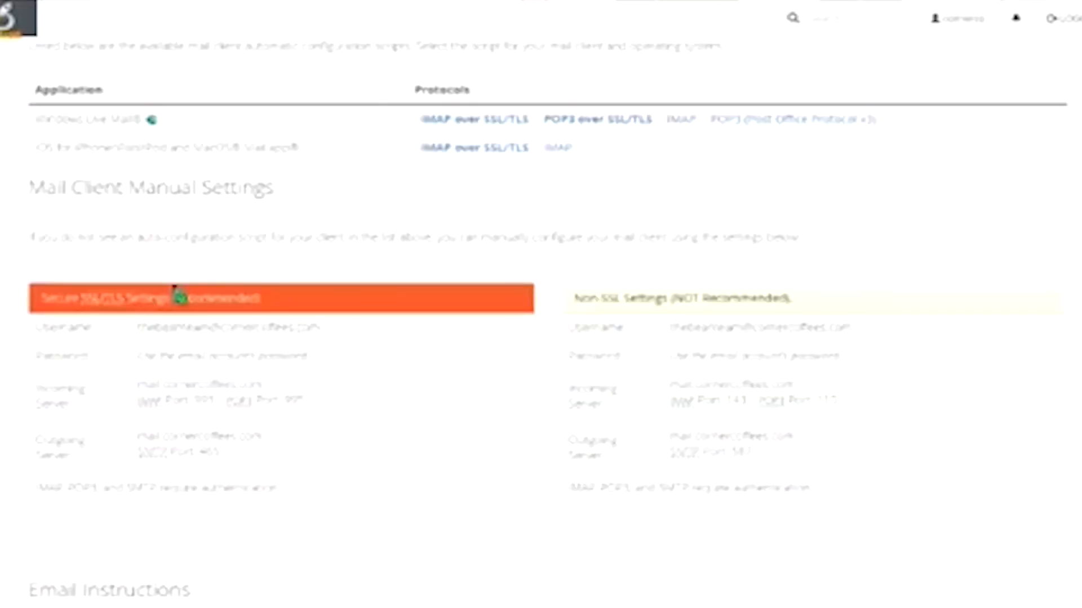
pyautogui.moveTo(152, 299); pyautogui.dragTo(63, 310)
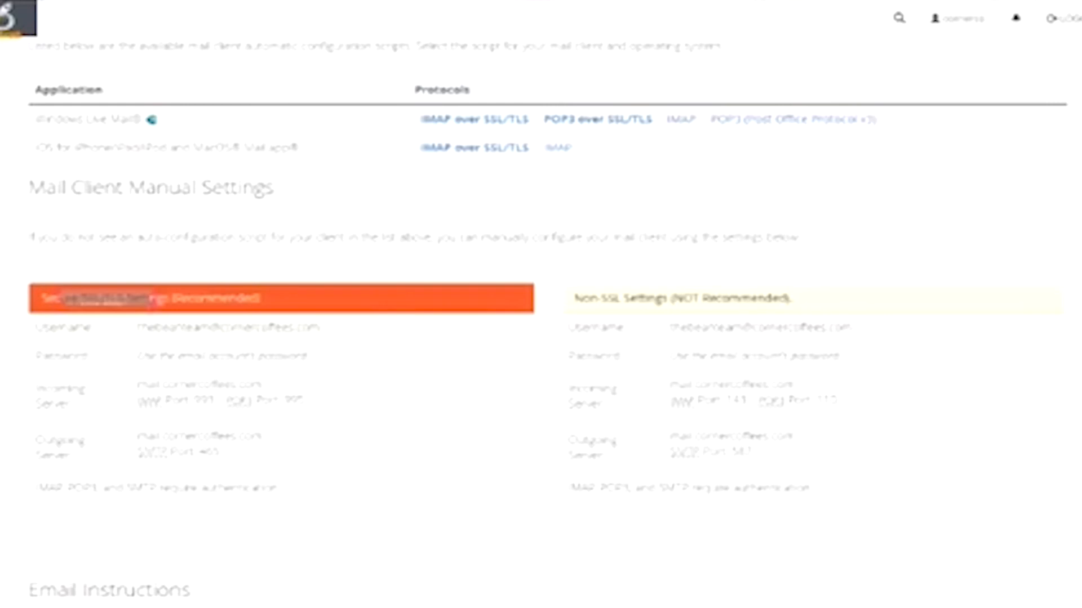
# - Change the SMTP username to the full domain email address
pyautogui.hotkey('alt', 'Tab')
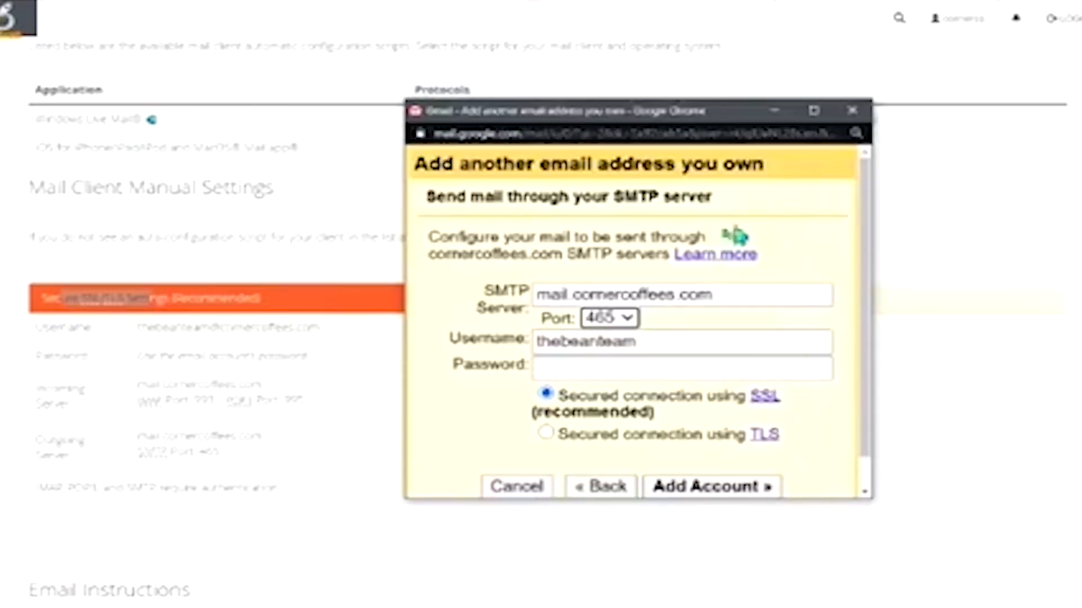
pyautogui.doubleClick(652, 343)
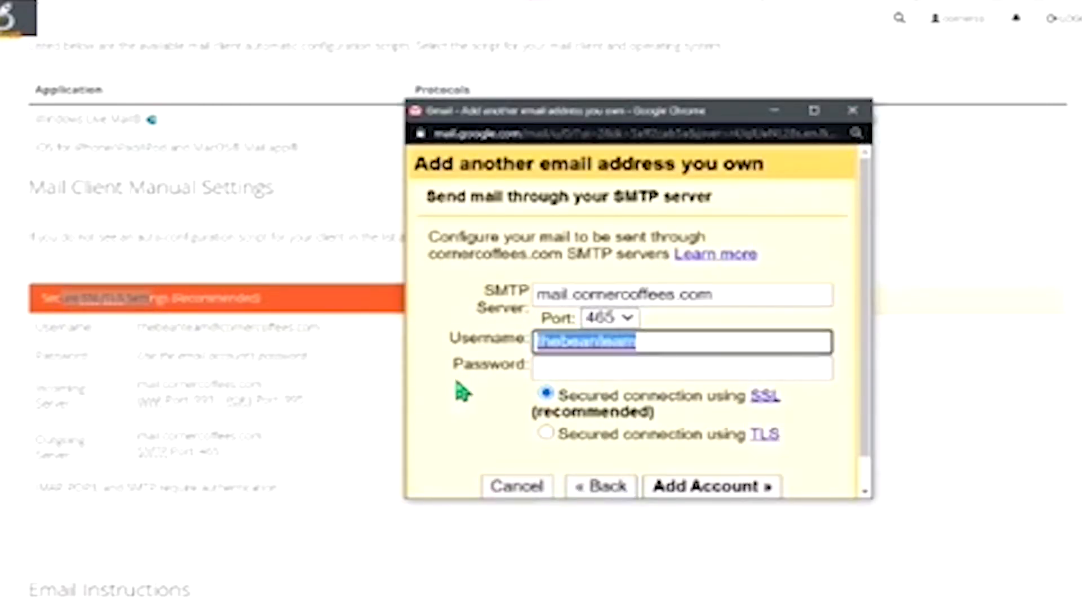
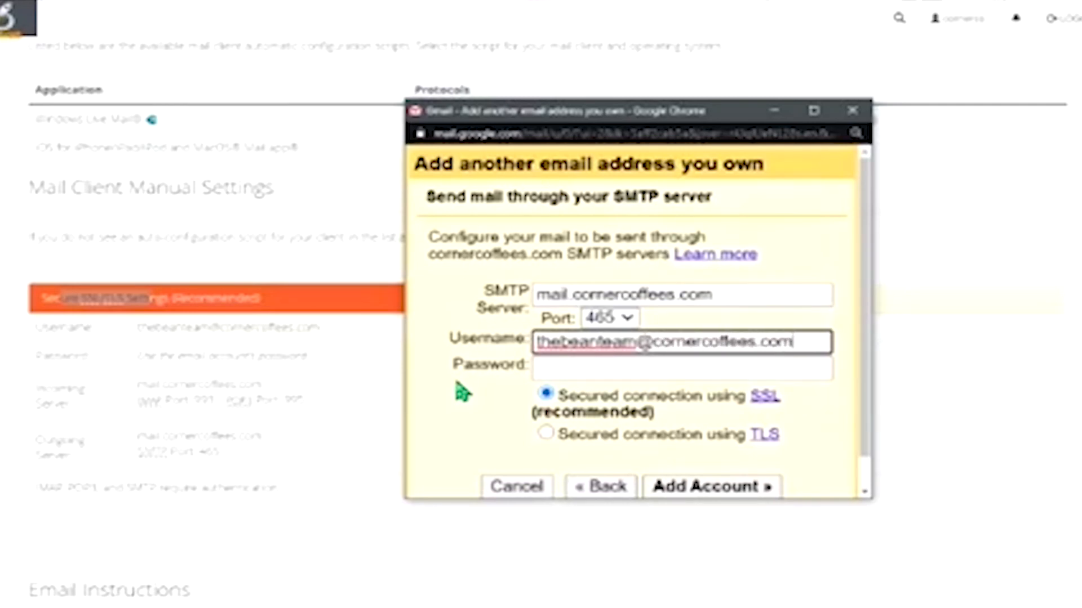
pyautogui.press('Tab')
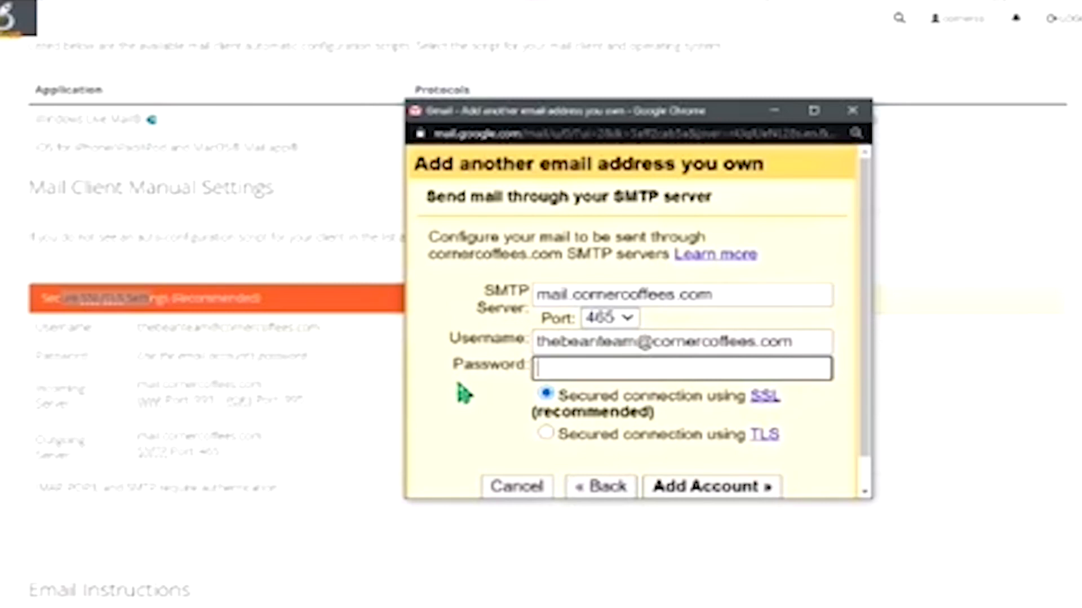
# - Replace the SMTP password with the correct pasted password and add the account
pyautogui.rightClick(561, 368)
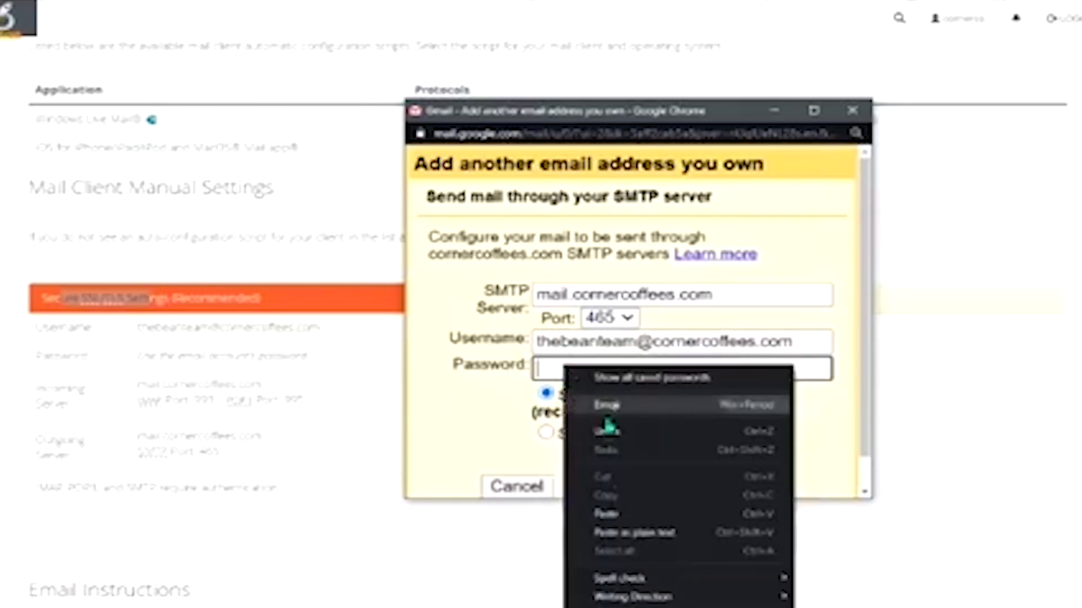
pyautogui.click(614, 514)
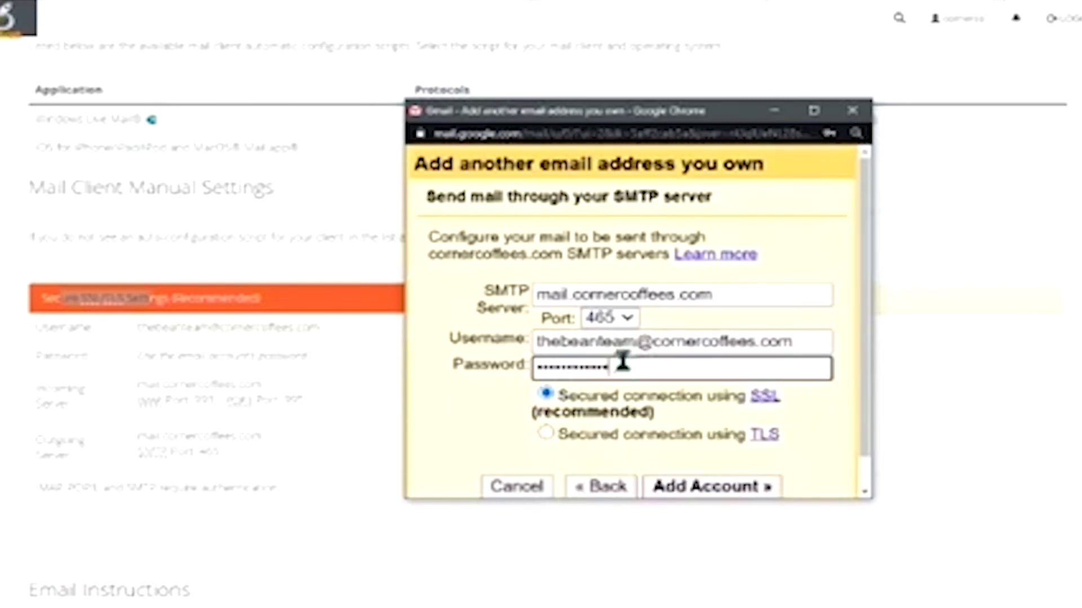
pyautogui.moveTo(620, 372); pyautogui.dragTo(485, 366)
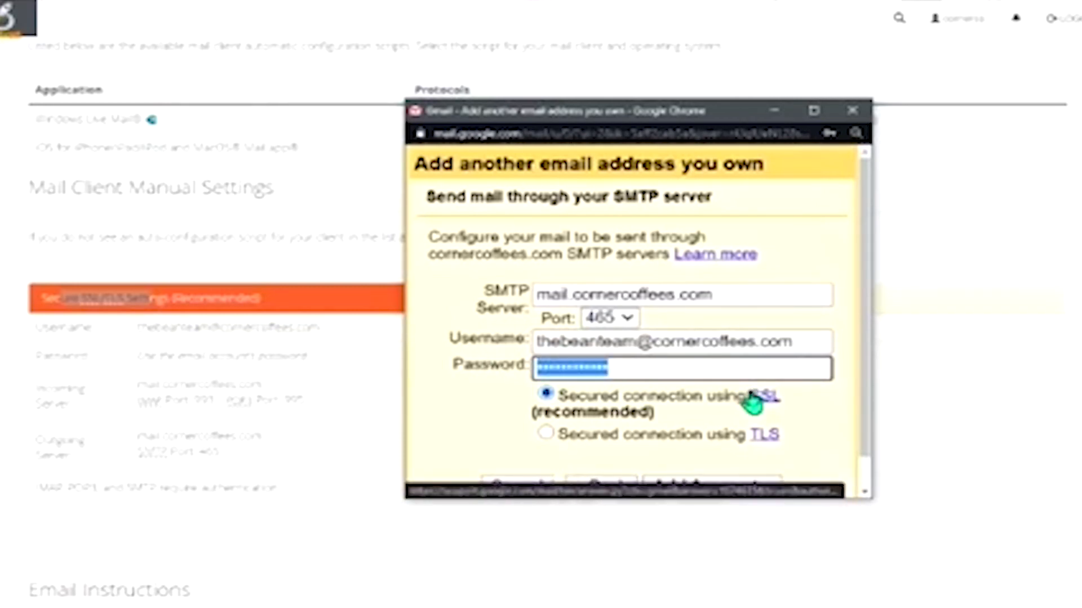
pyautogui.press('super+v')
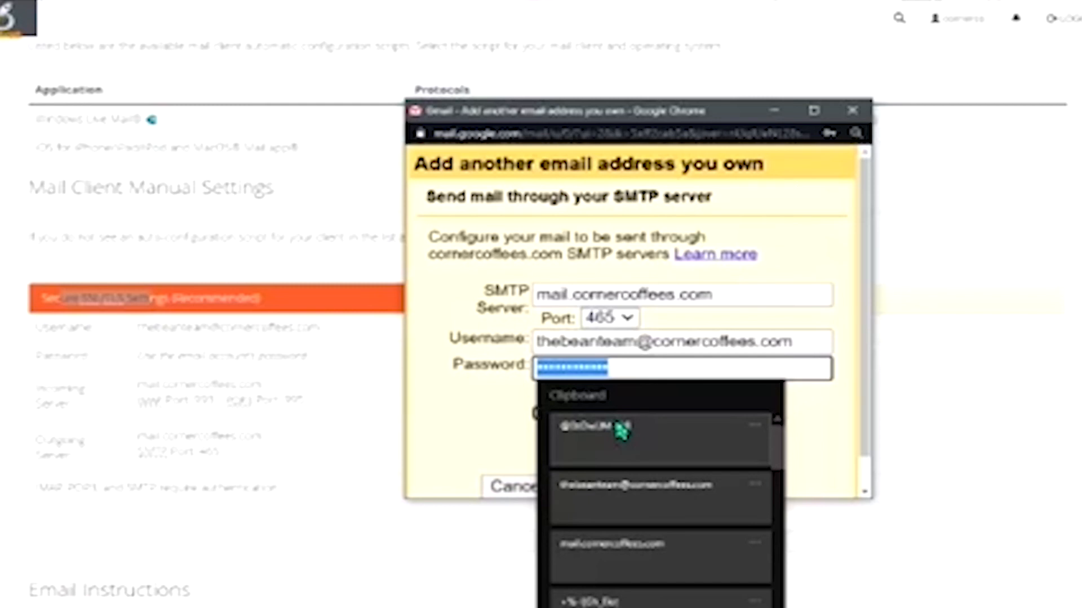
pyautogui.click(621, 431)
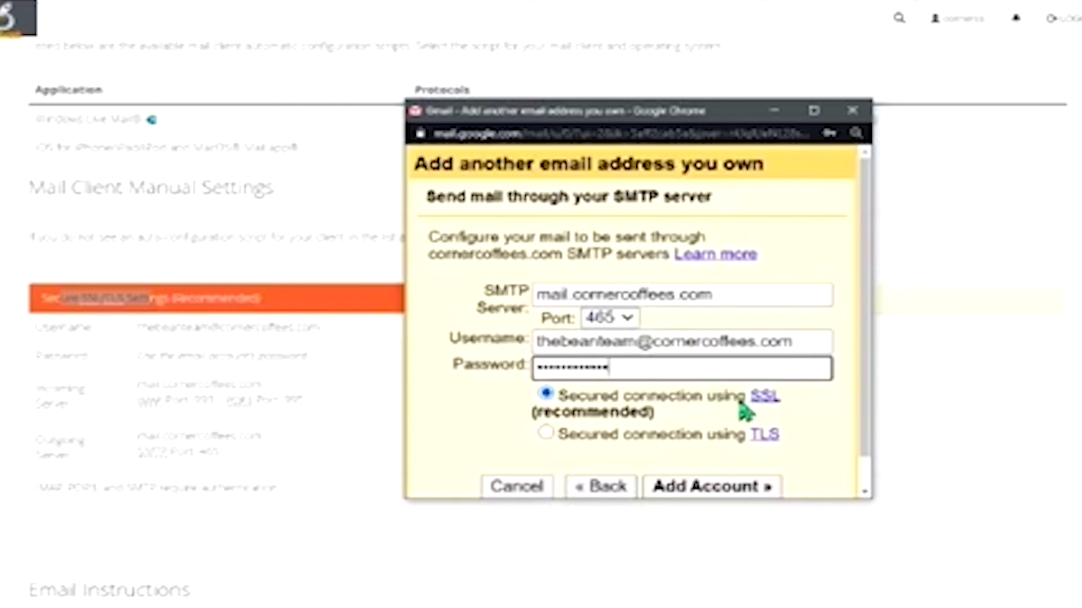
pyautogui.scroll(-1, 594, 391)
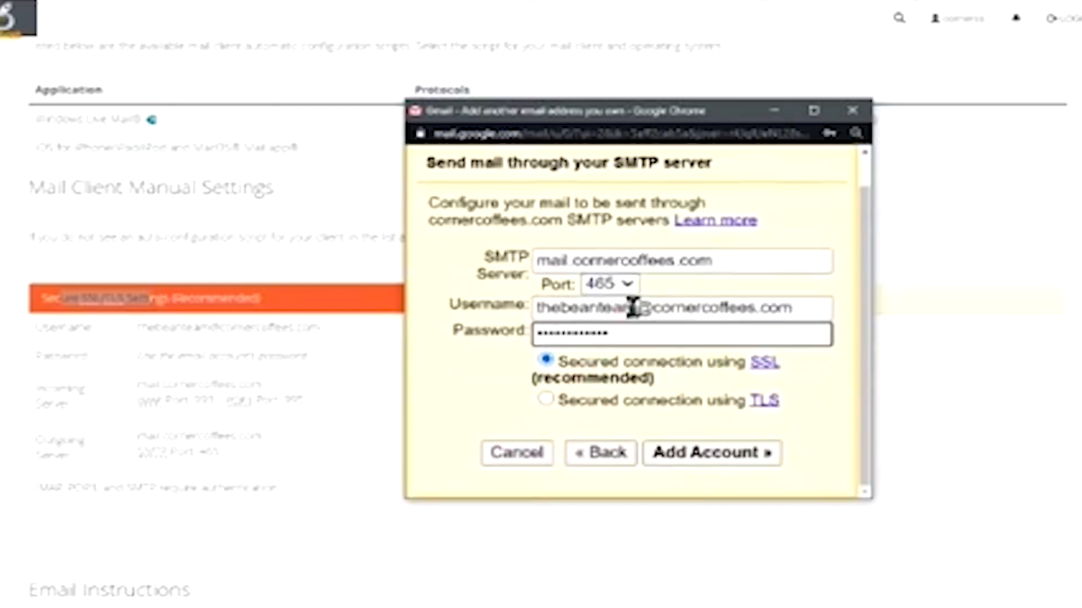
pyautogui.click(718, 465)
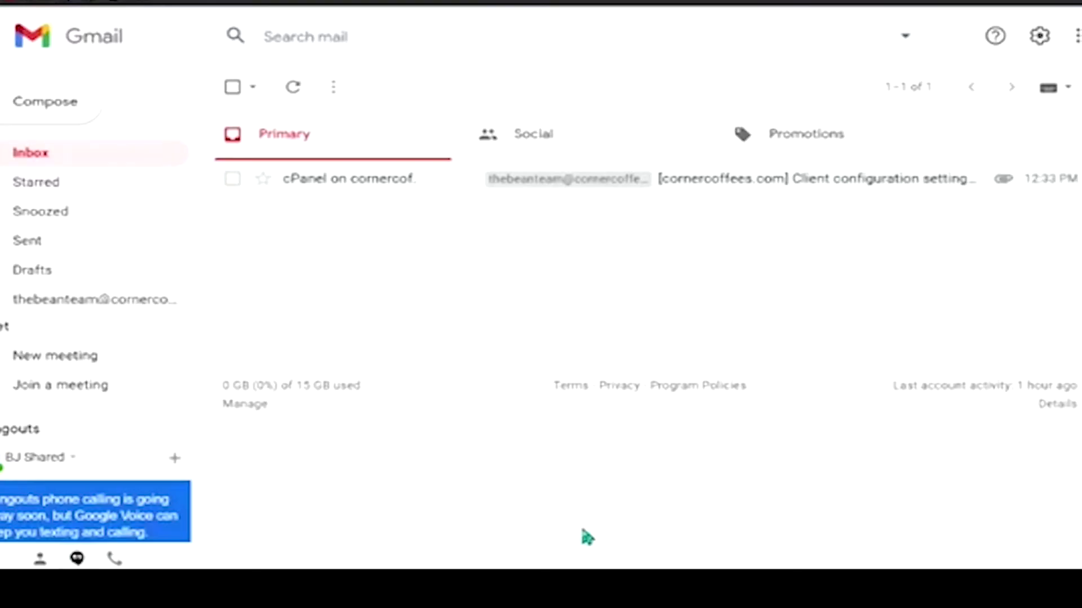
# - Return to the cPanel home page and open Email Accounts
pyautogui.moveTo(642, 586)
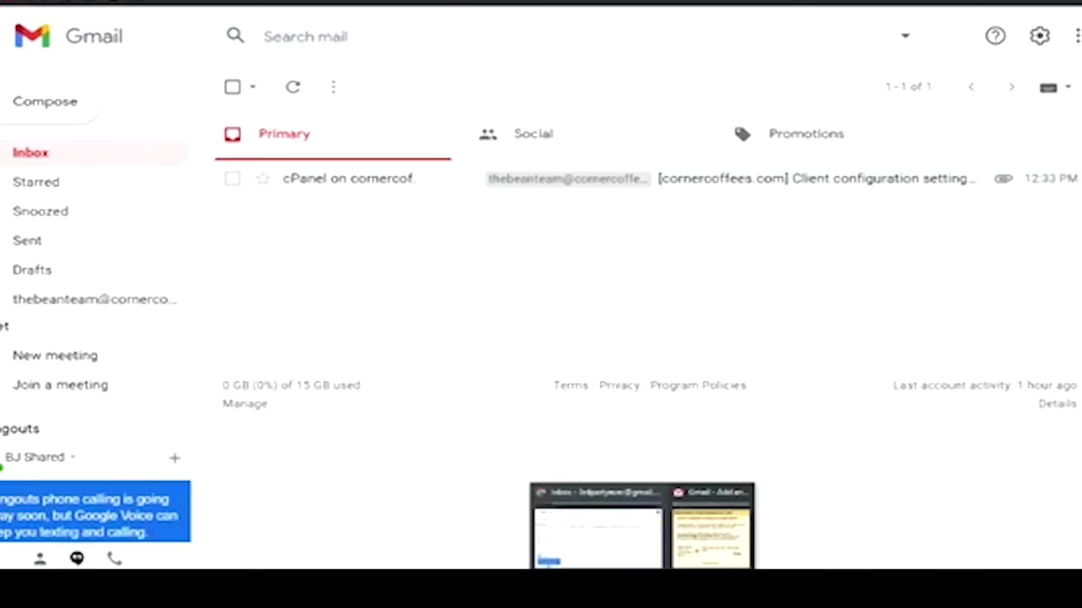
pyautogui.moveTo(479, 586)
pyautogui.click(704, 523)
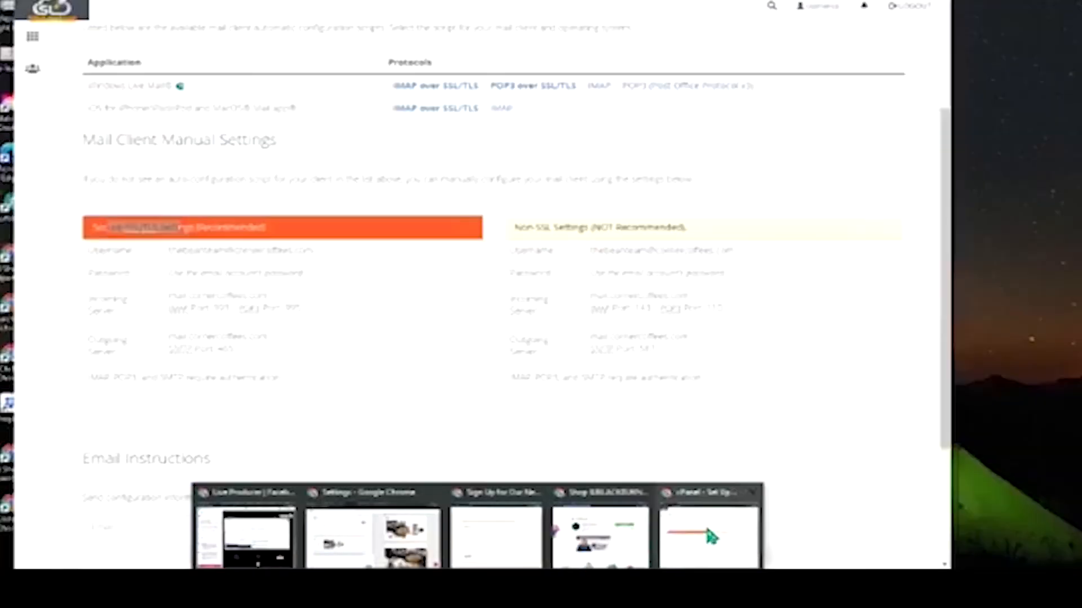
pyautogui.scroll(4, 366, 344)
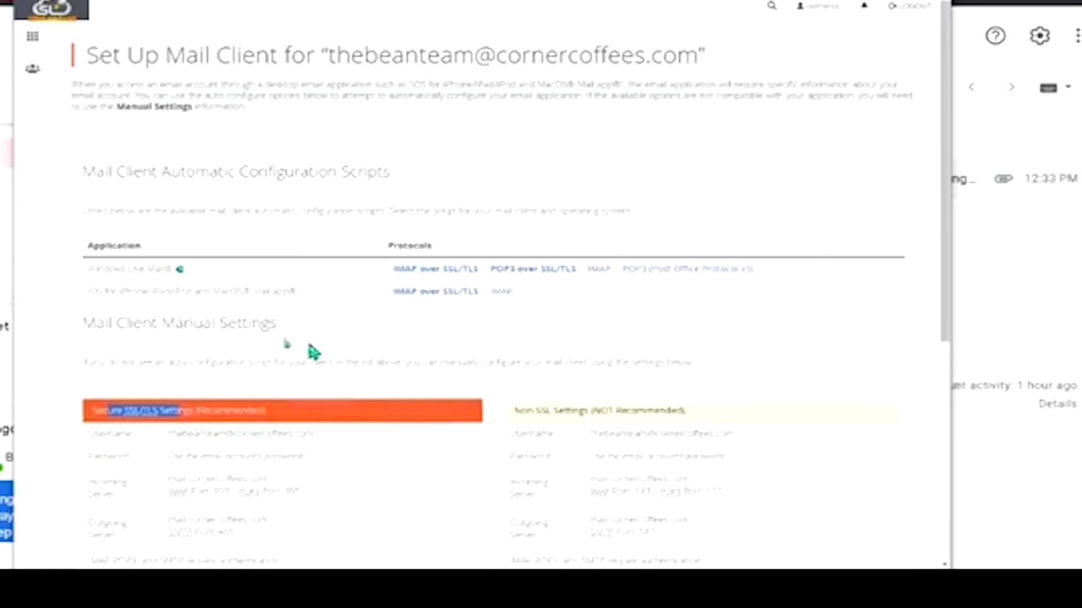
pyautogui.click(33, 37)
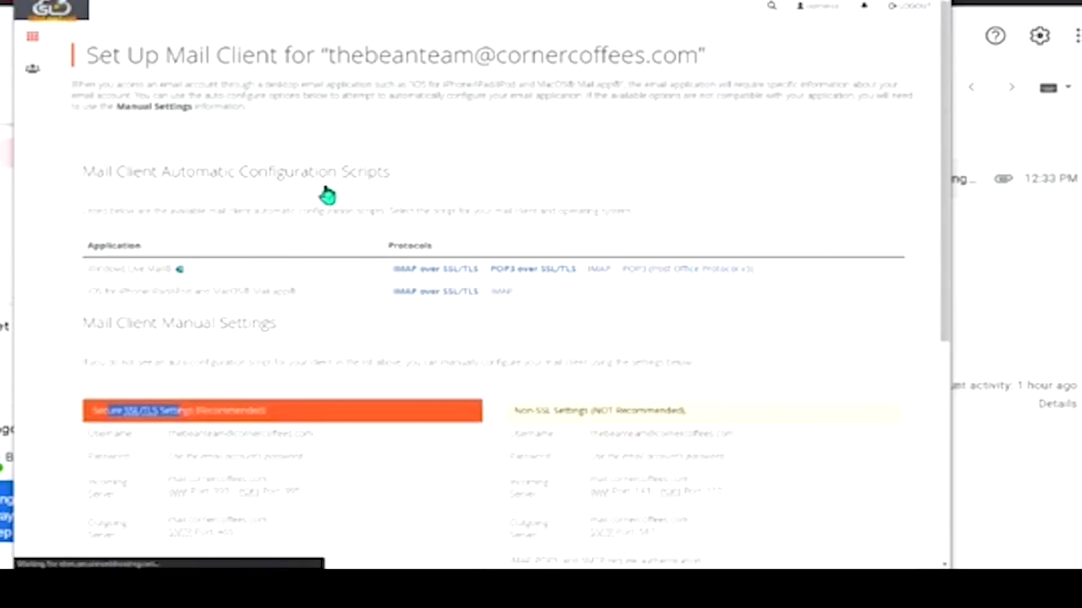
pyautogui.scroll(-10, 309, 294)
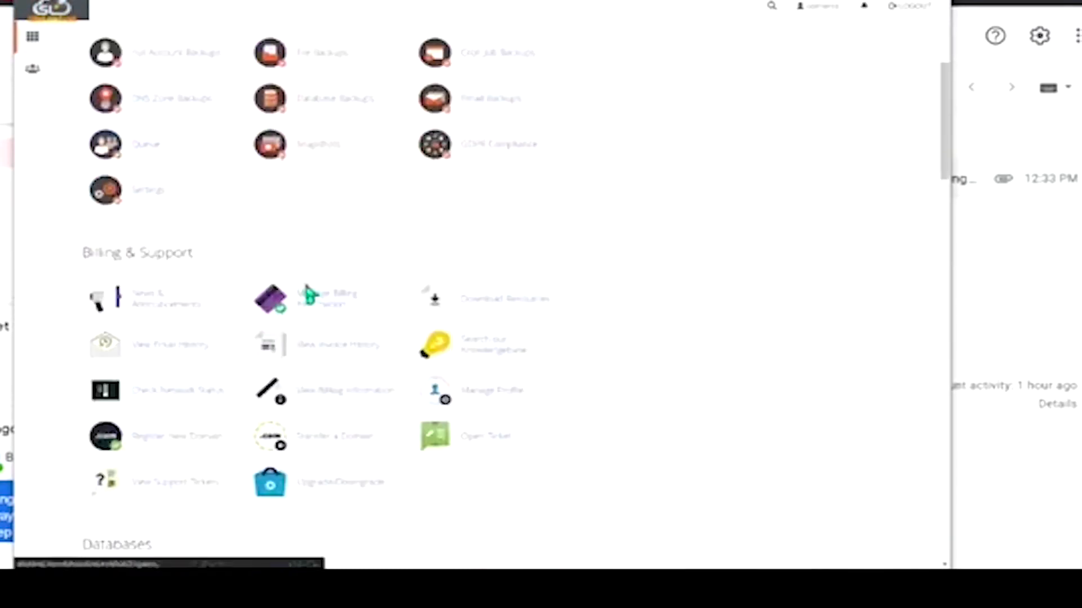
pyautogui.scroll(-5, 148, 423)
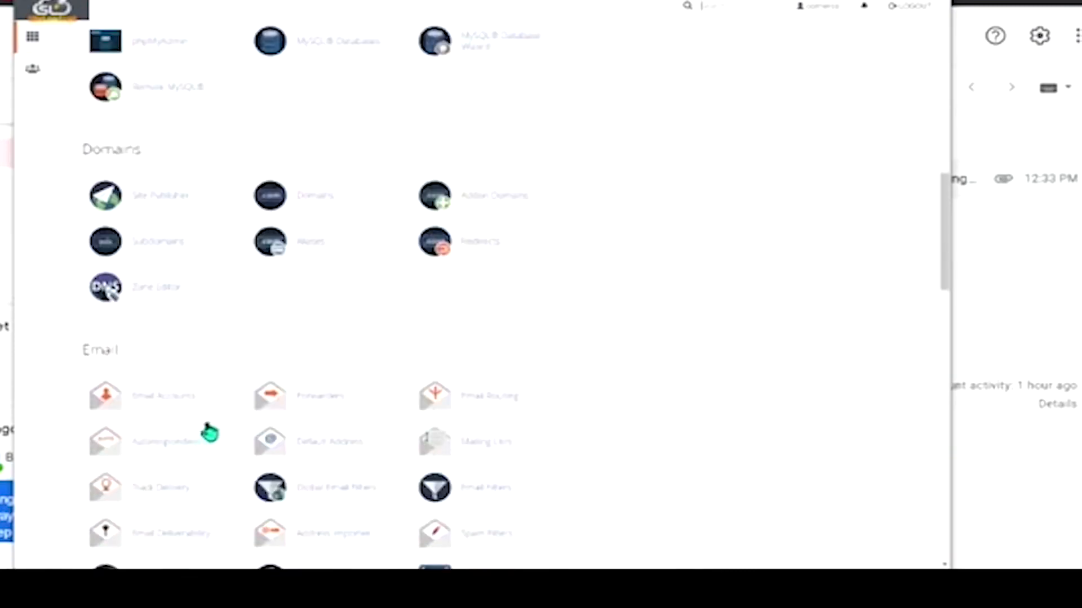
pyautogui.click(159, 402)
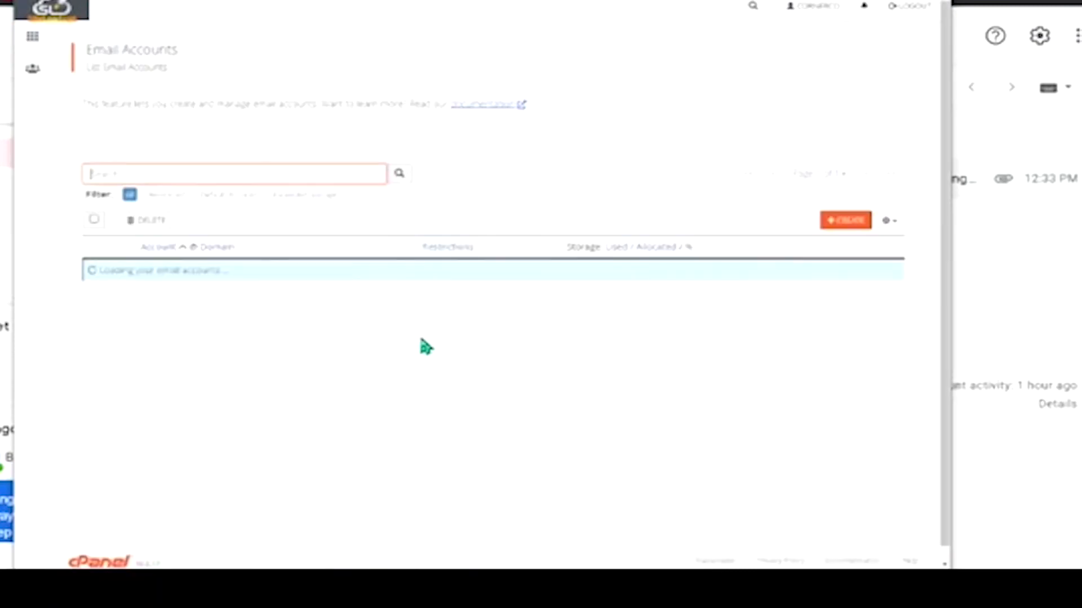
# - Open the Gmail Confirmation message in Roundcube webmail and copy its confirmation code
pyautogui.click(676, 338)
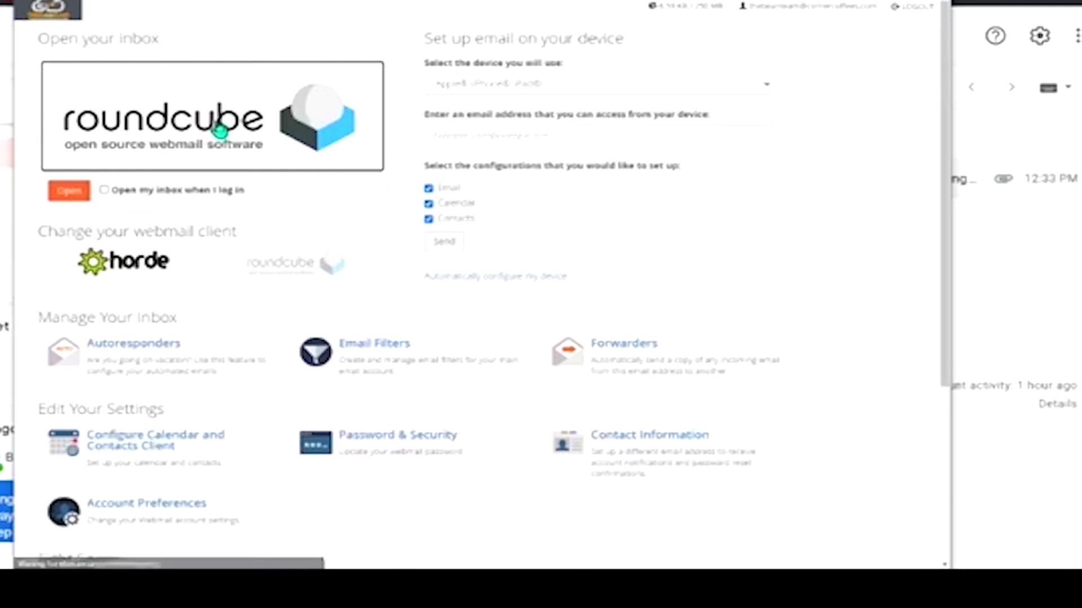
pyautogui.click(345, 167)
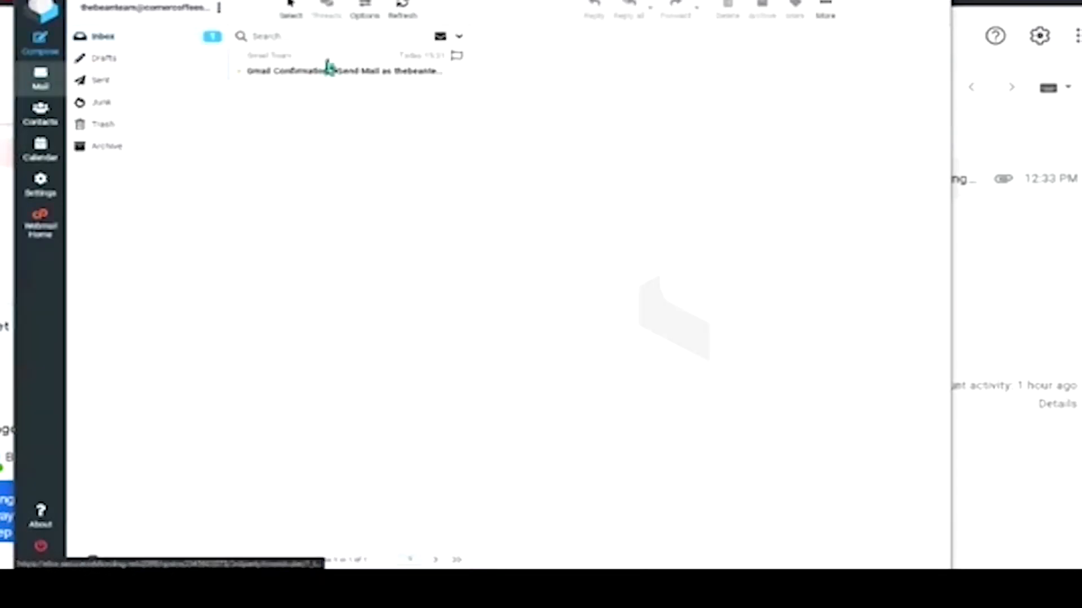
pyautogui.click(280, 72)
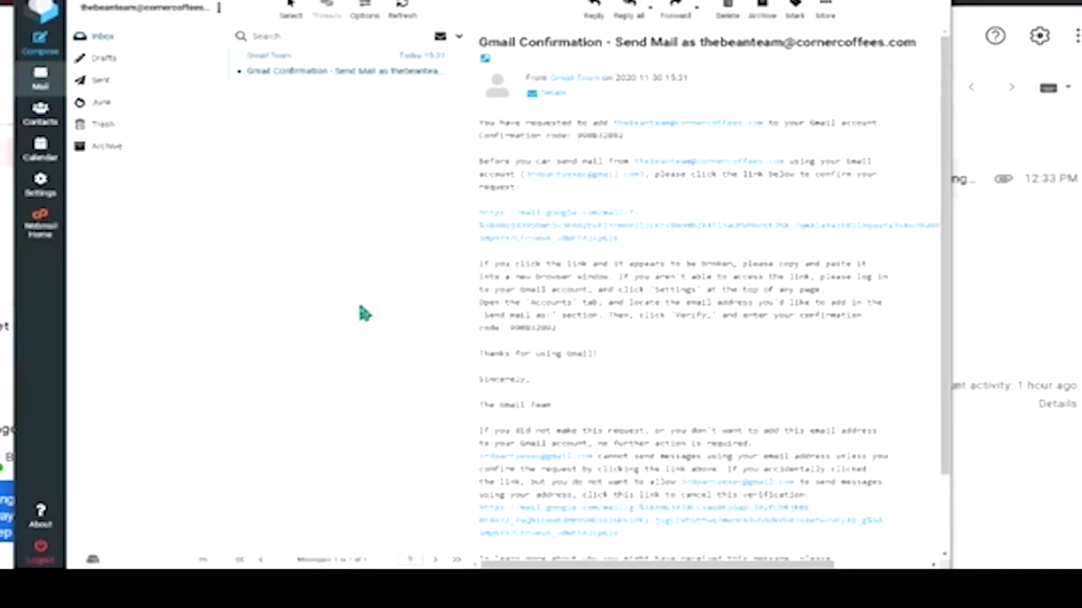
pyautogui.doubleClick(532, 327)
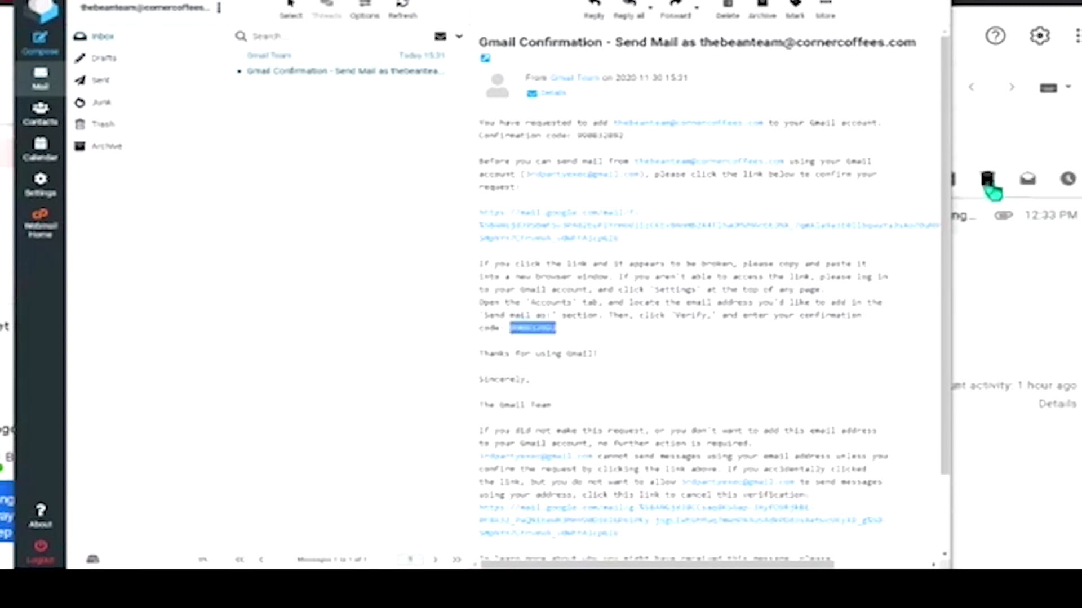
pyautogui.click(1056, 319)
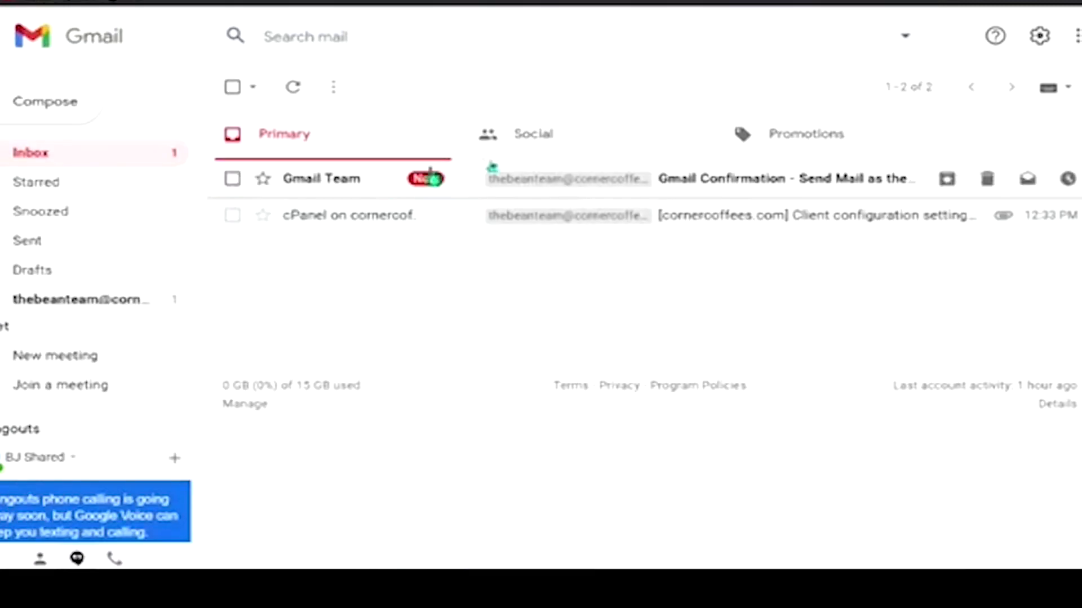
pyautogui.hotkey('alt', 'Tab')
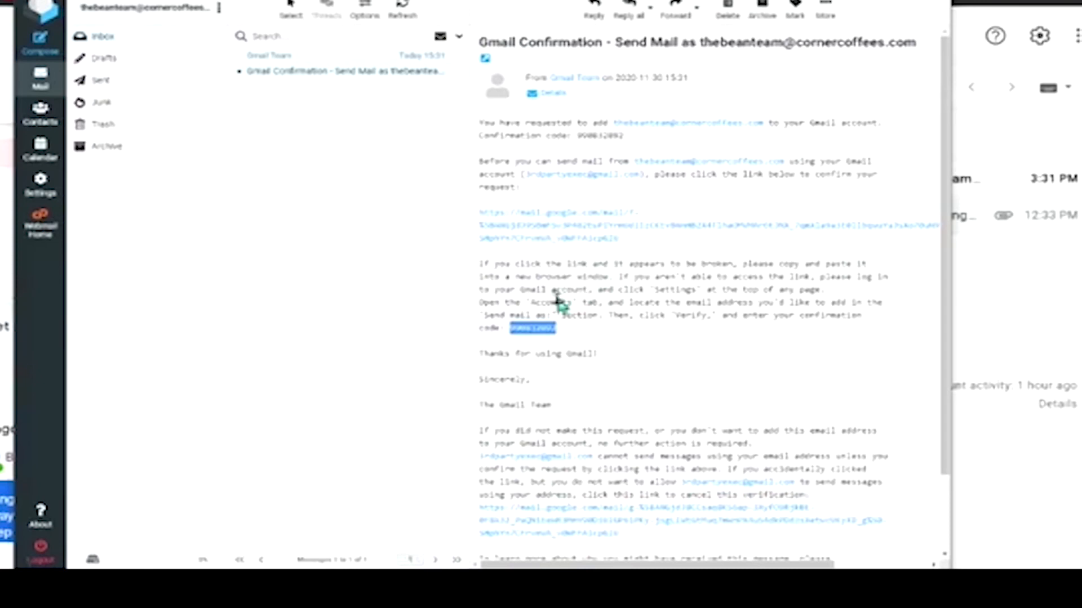
pyautogui.rightClick(531, 326)
pyautogui.click(573, 337)
# - Paste the confirmation code into Gmail's verification field and verify it
pyautogui.moveTo(642, 585)
pyautogui.click(690, 549)
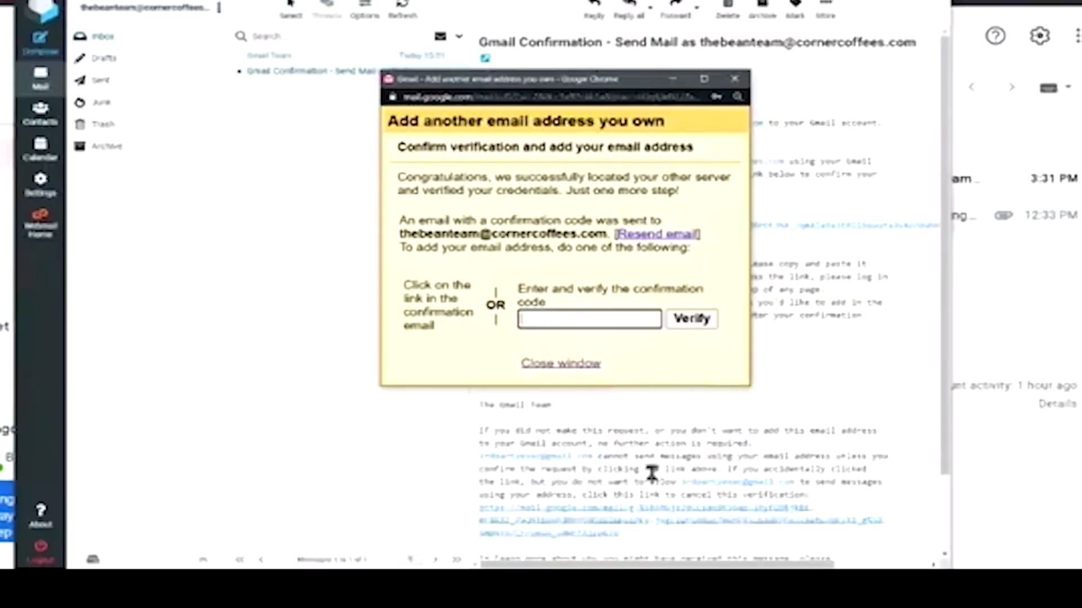
pyautogui.rightClick(549, 318)
pyautogui.click(608, 410)
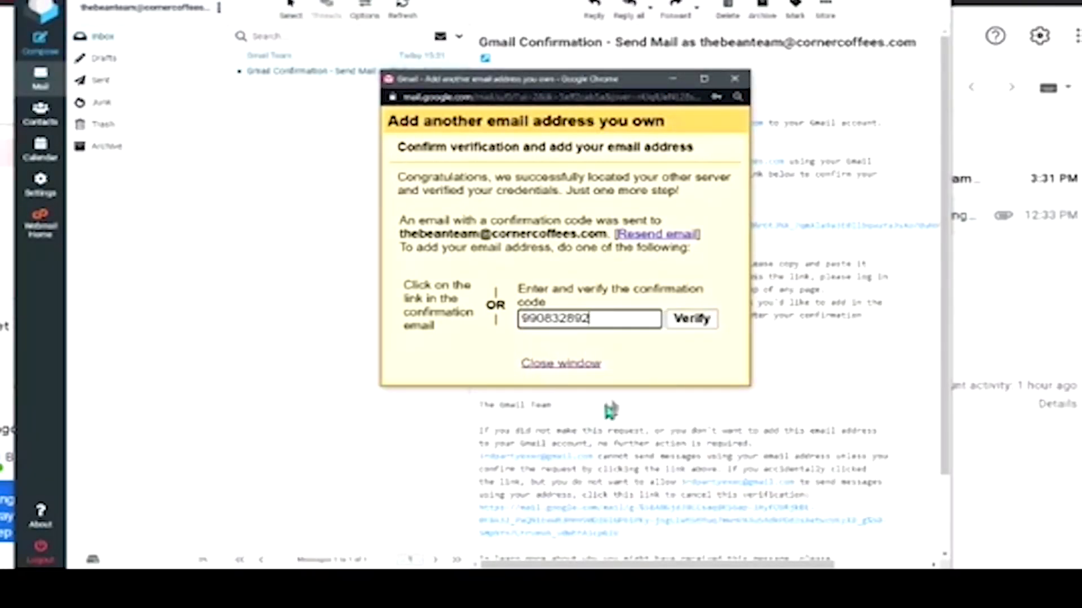
pyautogui.click(688, 318)
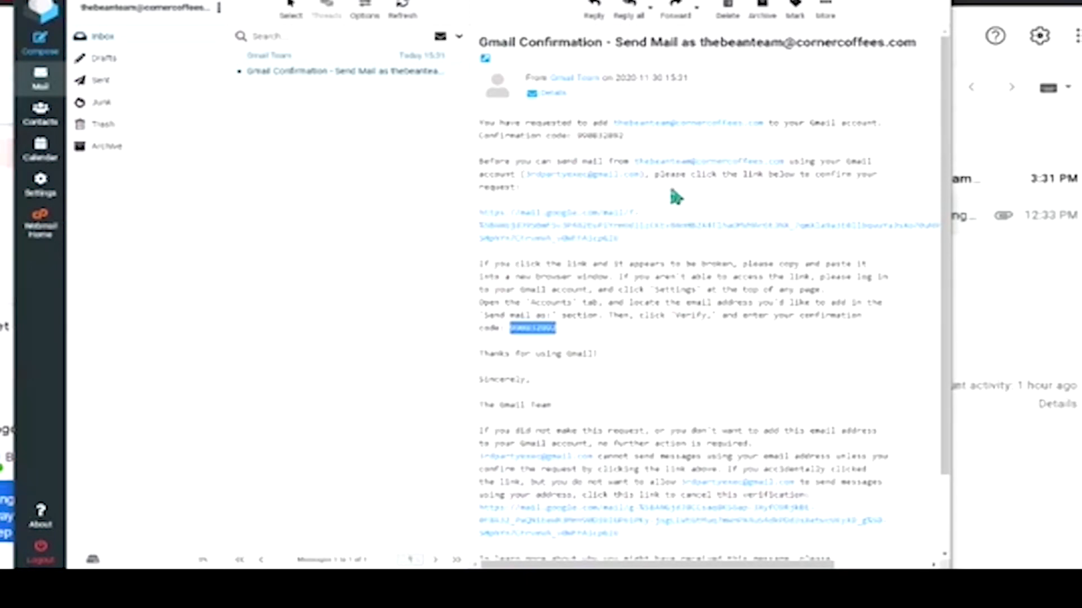
# - Open the email's confirmation link and confirm sending as the domain address
pyautogui.moveTo(732, 175); pyautogui.dragTo(809, 176)
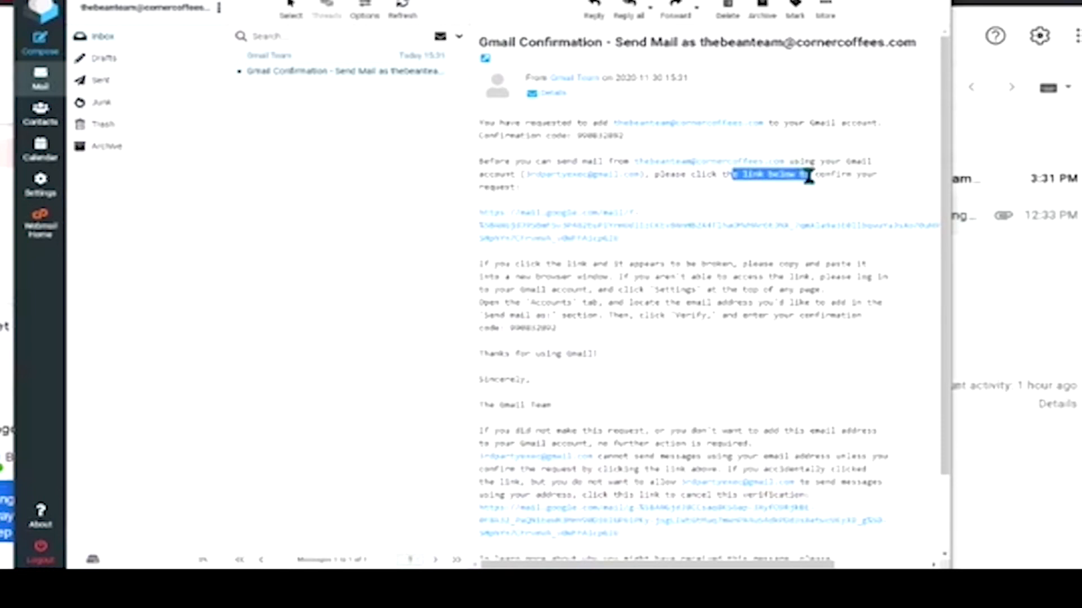
pyautogui.click(551, 231)
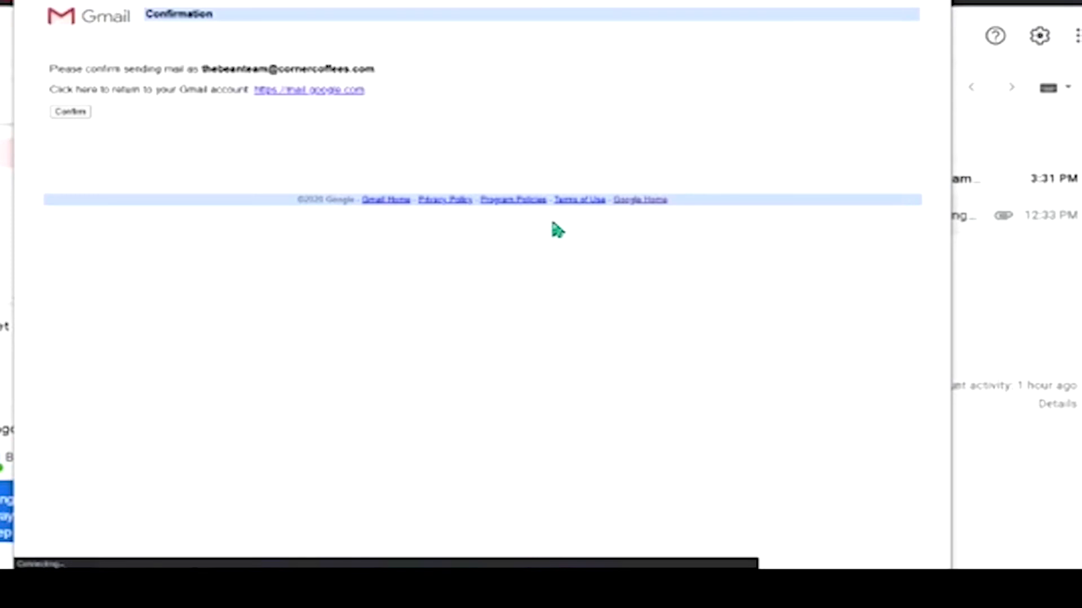
pyautogui.click(70, 111)
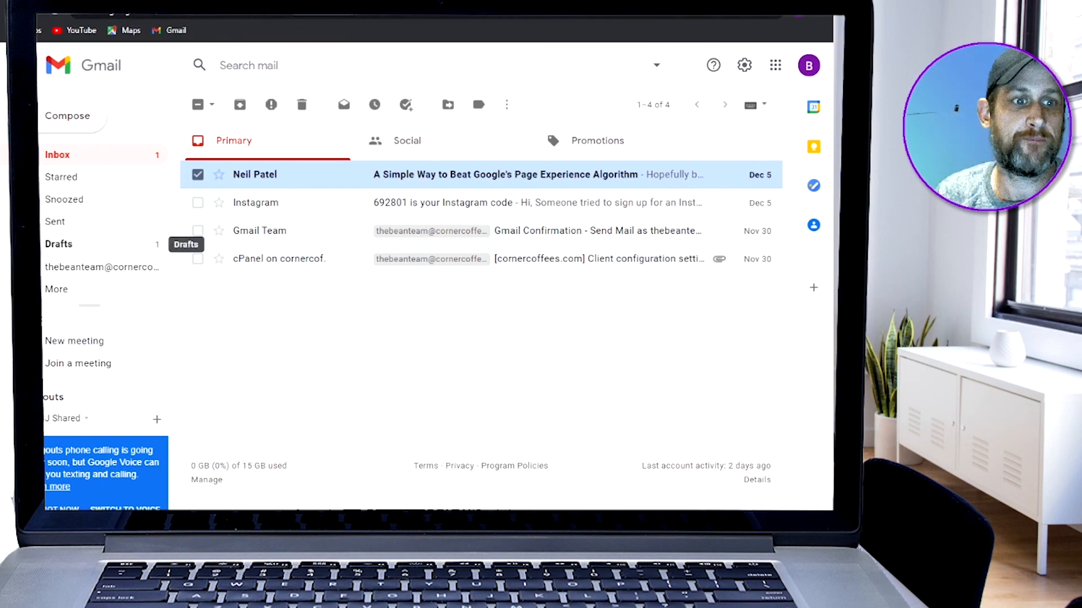
# - Filter to the domain address label and compose a new message with From set to the CornerCoffees domain mailbox
pyautogui.click(87, 269)
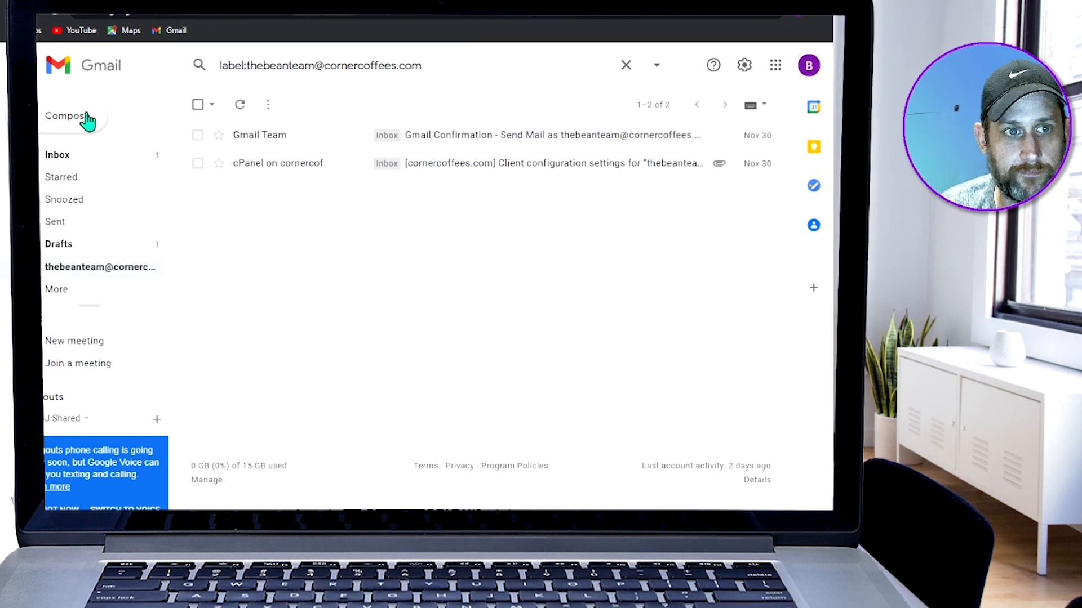
pyautogui.click(88, 118)
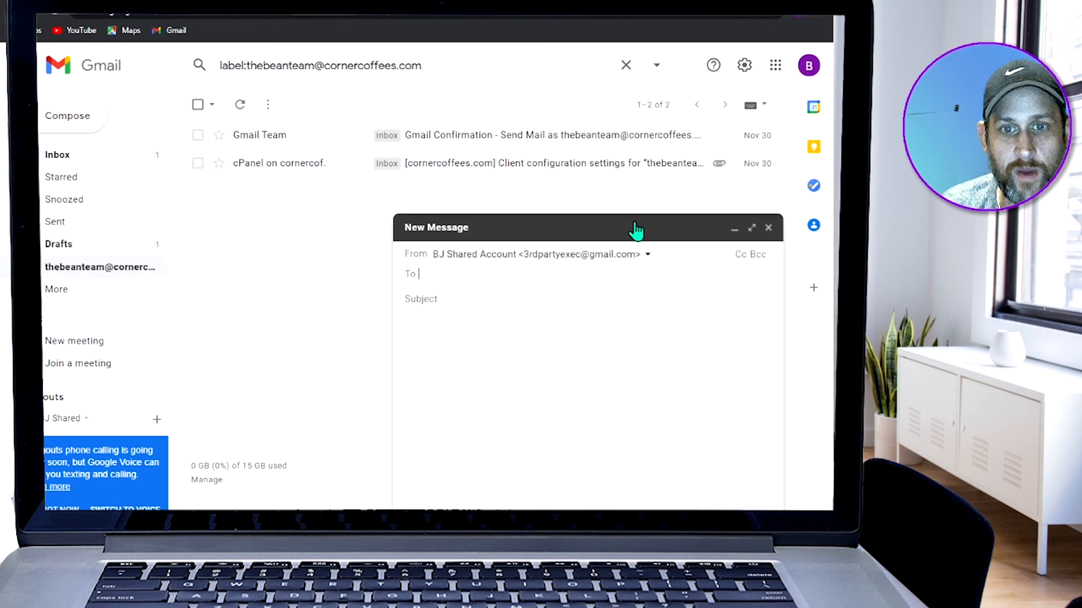
pyautogui.click(648, 256)
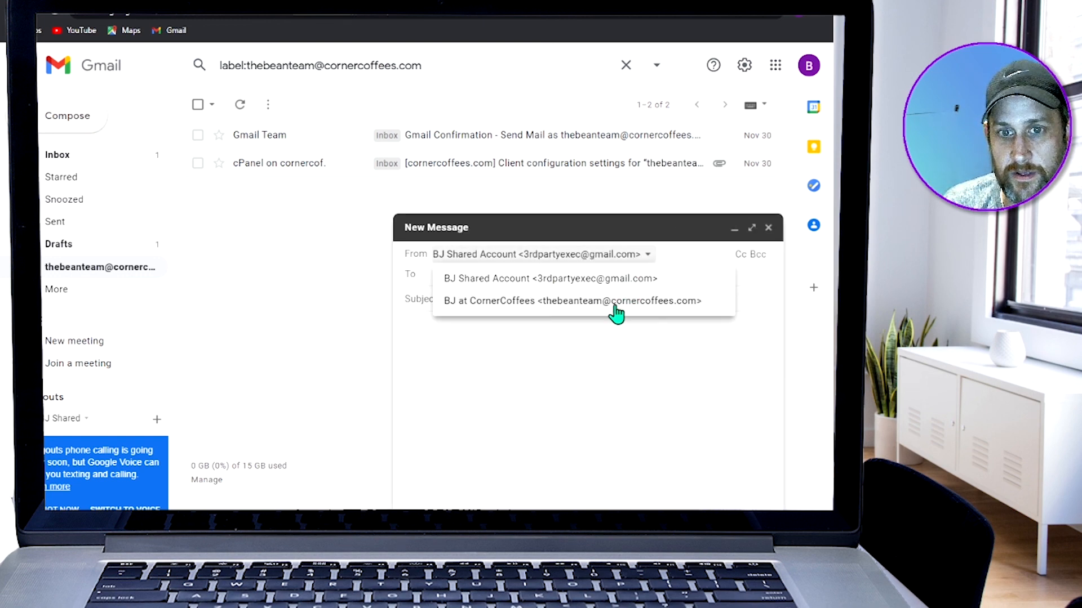
pyautogui.click(576, 304)
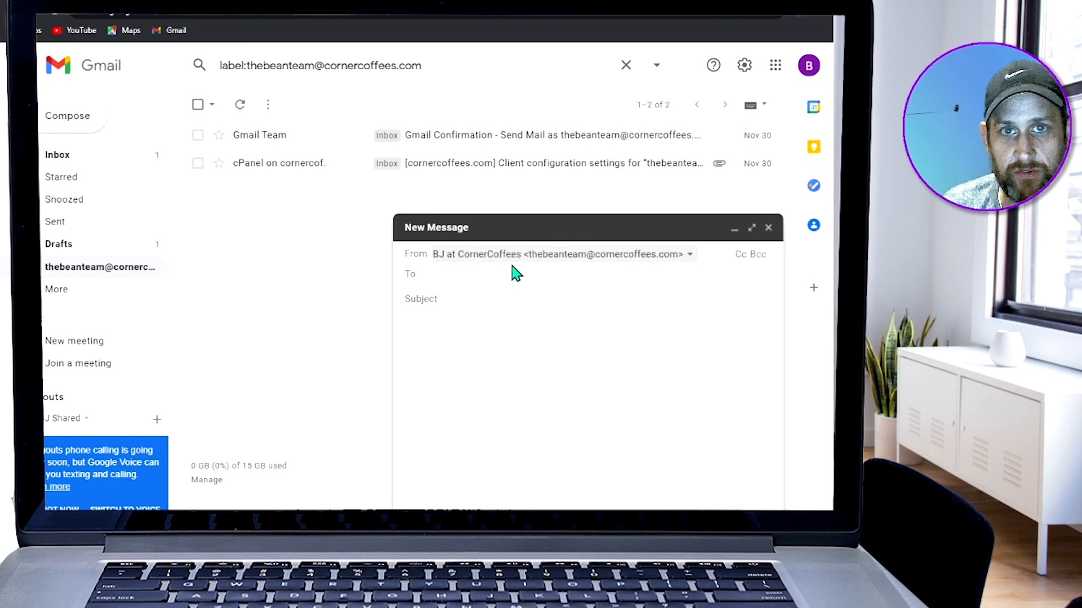